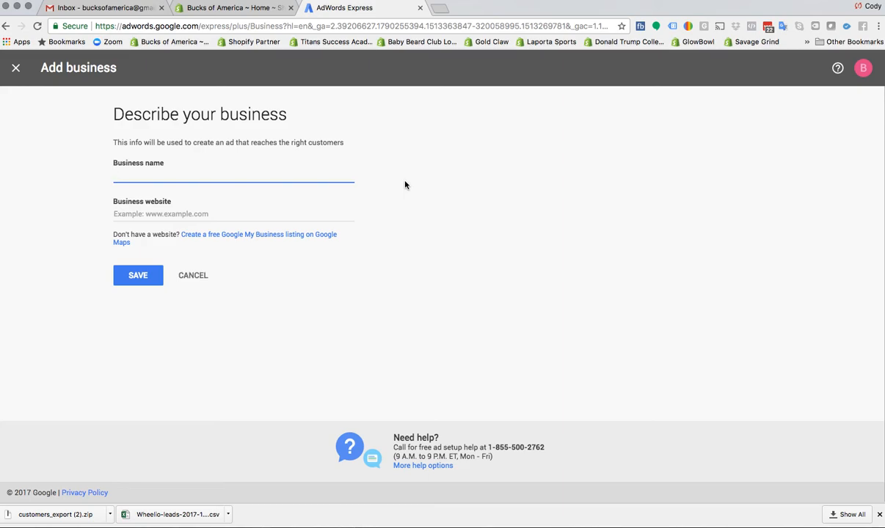
# Search Google for "adwords express" and open the Google AdWords Express site
pyautogui.click(879, 516)
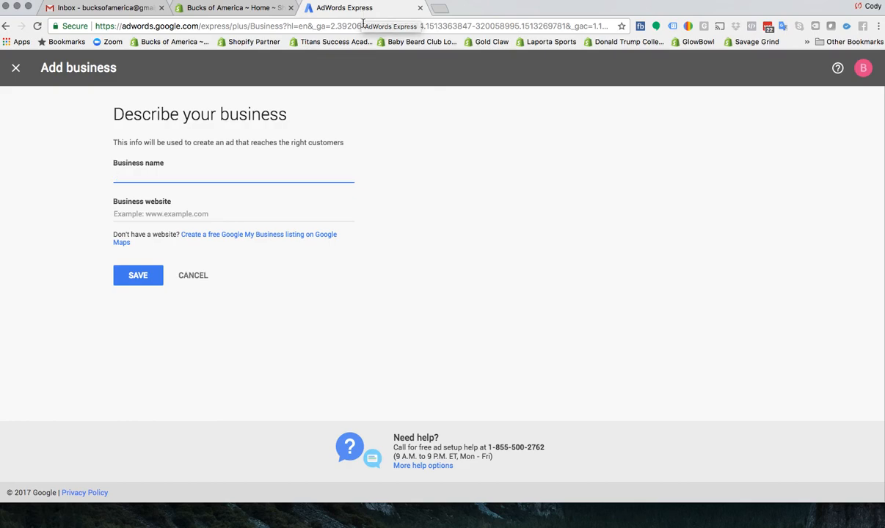
pyautogui.click(158, 26)
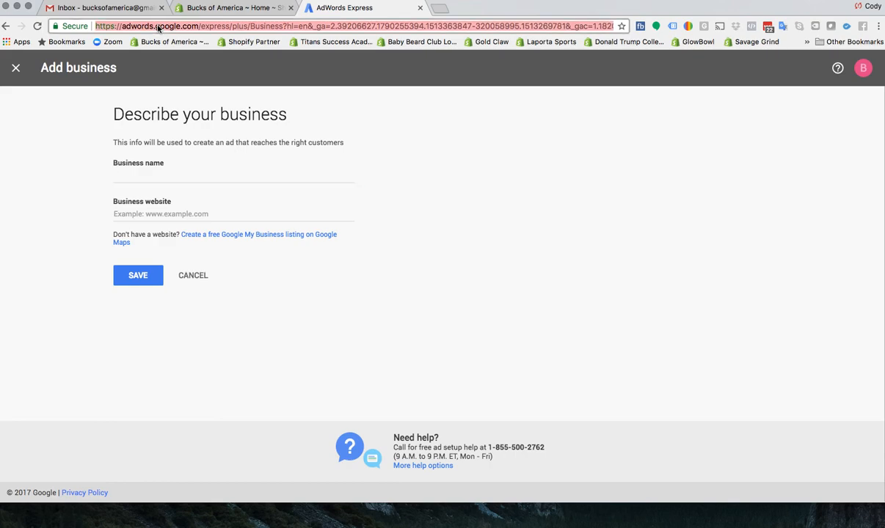
pyautogui.write('adwords exp')
pyautogui.press('Return')
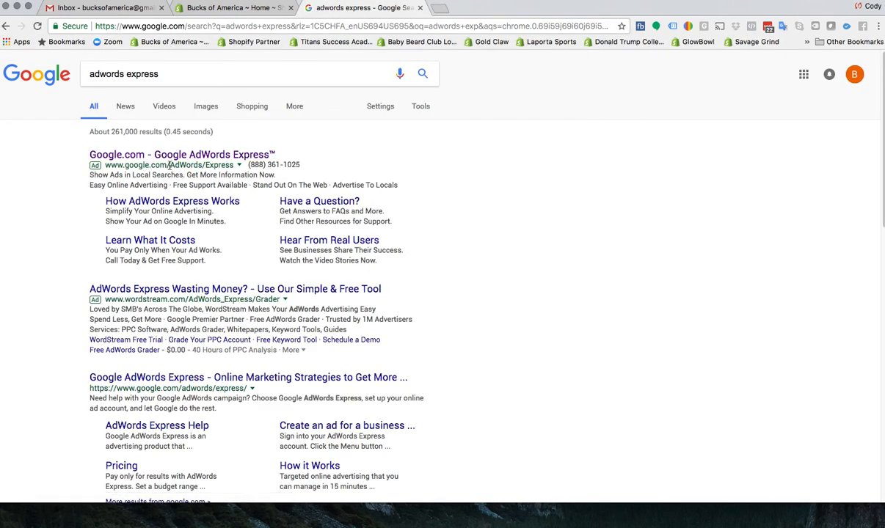
pyautogui.click(242, 155)
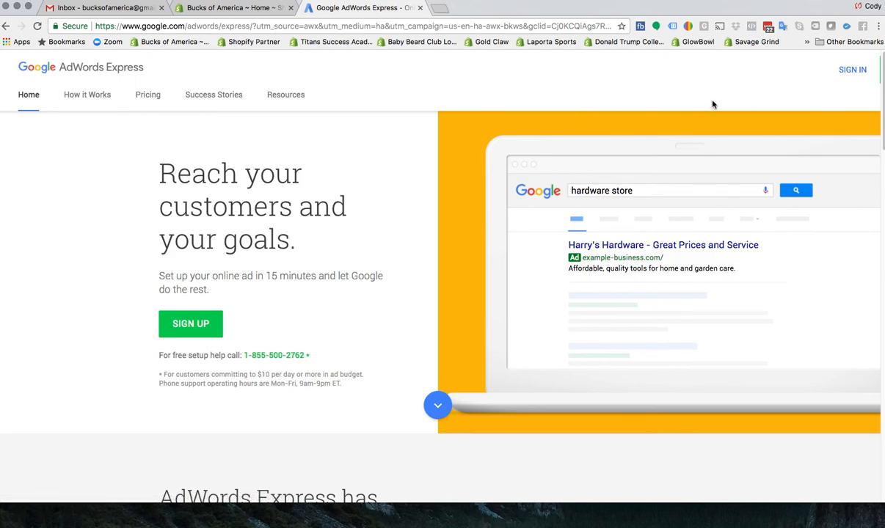
# Sign in to AdWords Express and get started on the first ad, bringing up the business description form
pyautogui.click(844, 71)
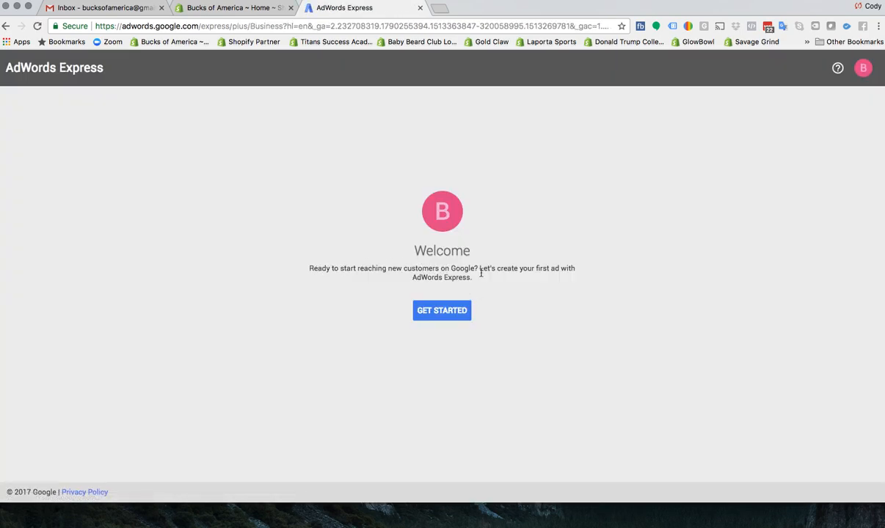
pyautogui.click(443, 312)
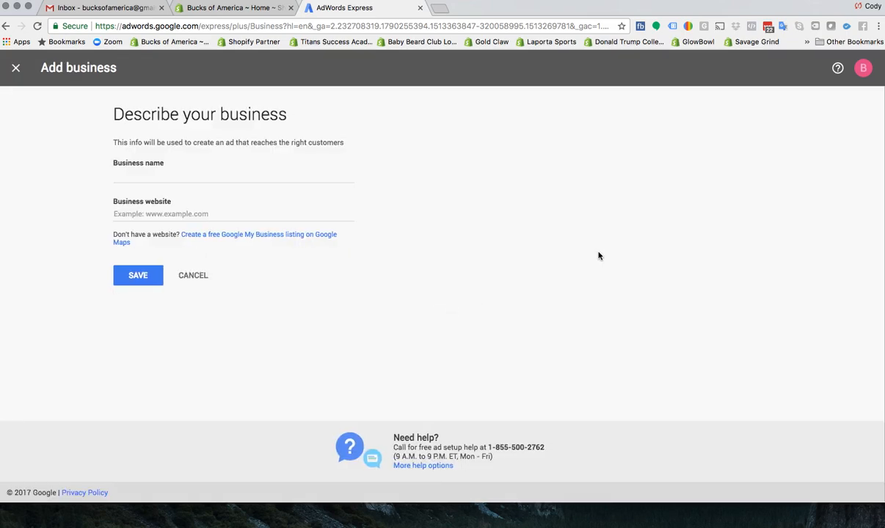
pyautogui.click(863, 71)
pyautogui.click(647, 121)
pyautogui.click(169, 174)
pyautogui.write('Bucks of Amerui')
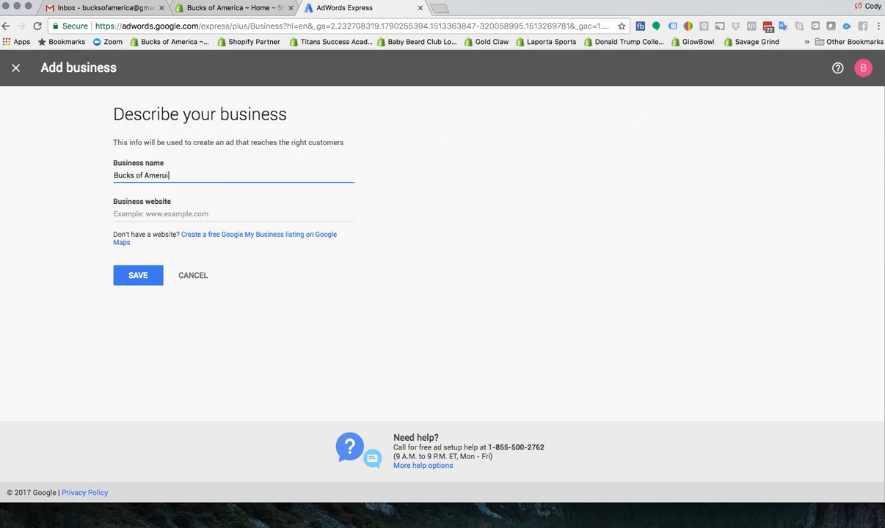
pyautogui.press('BackSpace')
pyautogui.press('BackSpace')
pyautogui.write('ica')
pyautogui.click(149, 216)
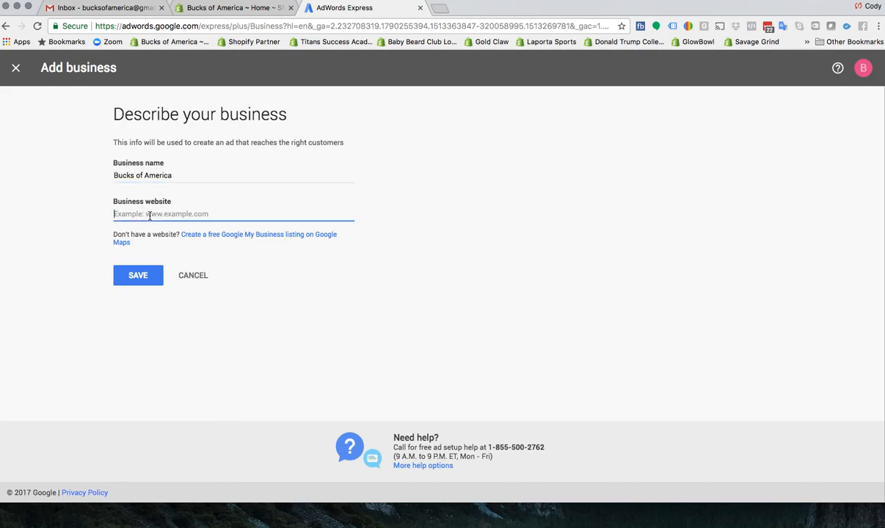
pyautogui.write('www.')
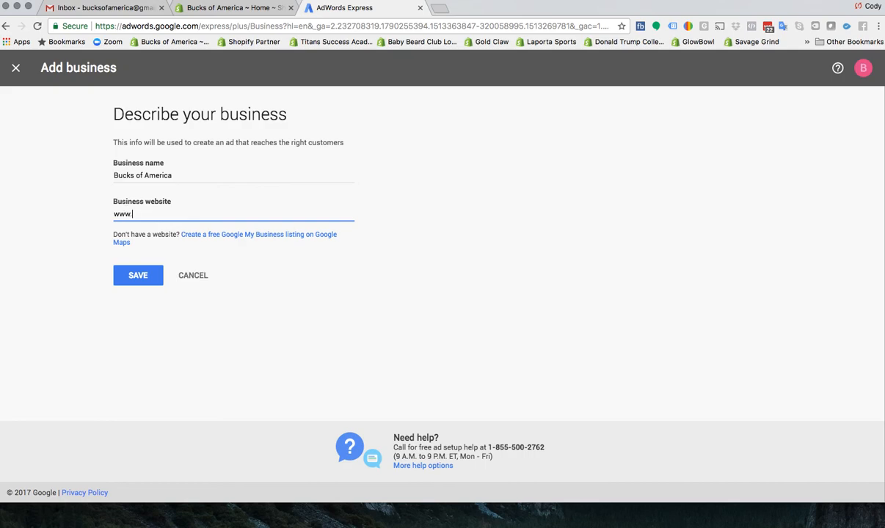
pyautogui.write('bucksof.com')
pyautogui.click(145, 276)
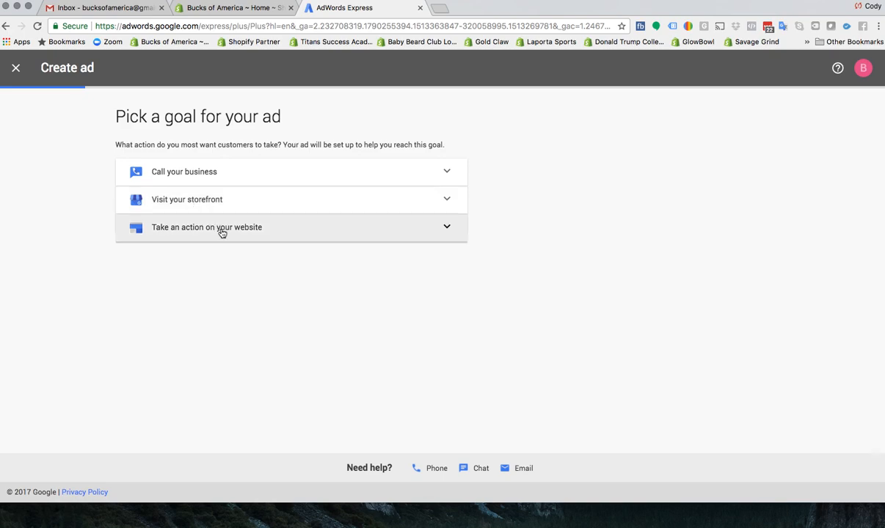
# Choose "Take an action on your website" as the ad's goal and continue
pyautogui.click(393, 230)
pyautogui.click(447, 339)
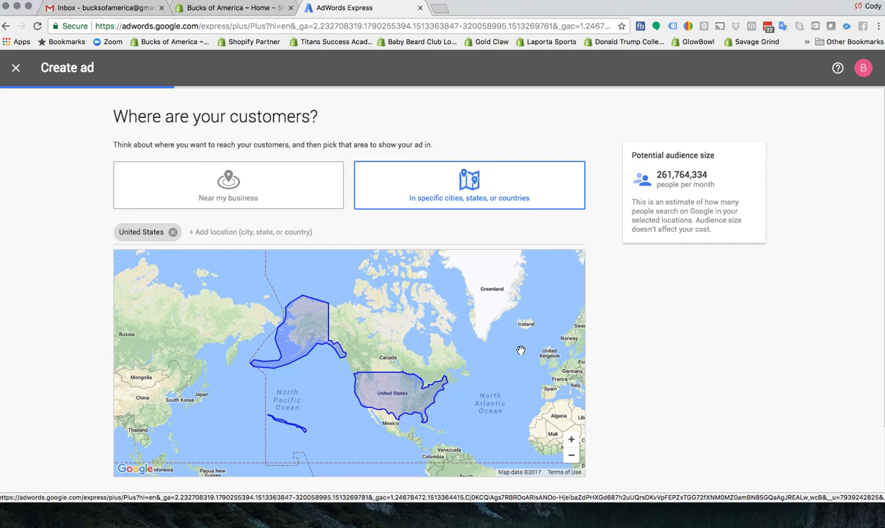
pyautogui.click(208, 232)
pyautogui.write('swede')
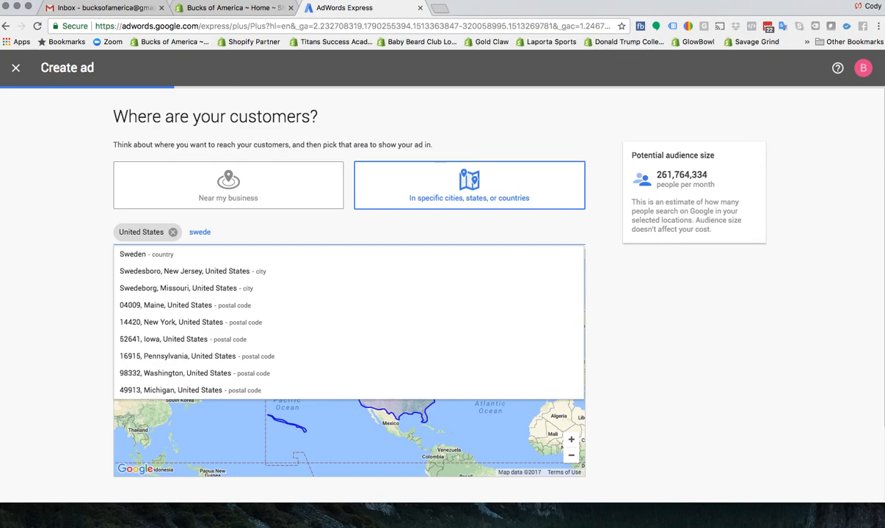
pyautogui.press('BackSpace')
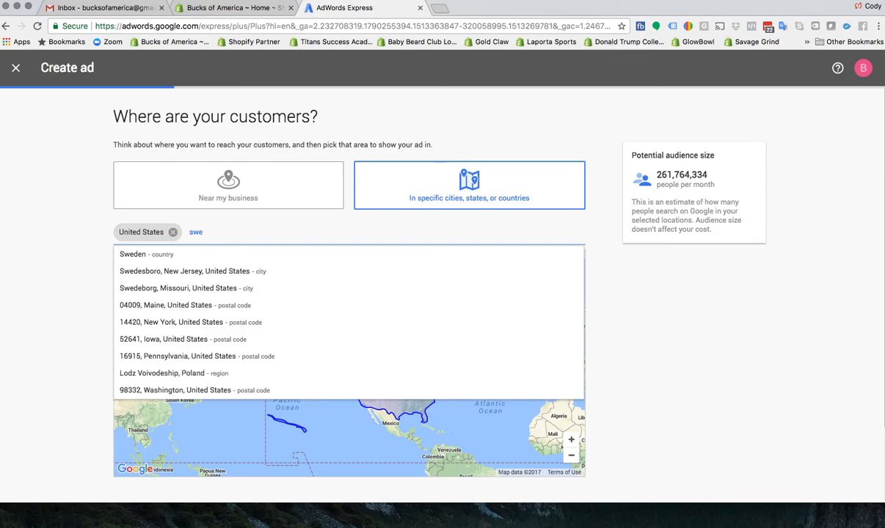
pyautogui.press('BackSpace')
pyautogui.press('BackSpace')
pyautogui.press('BackSpace')
pyautogui.press('BackSpace')
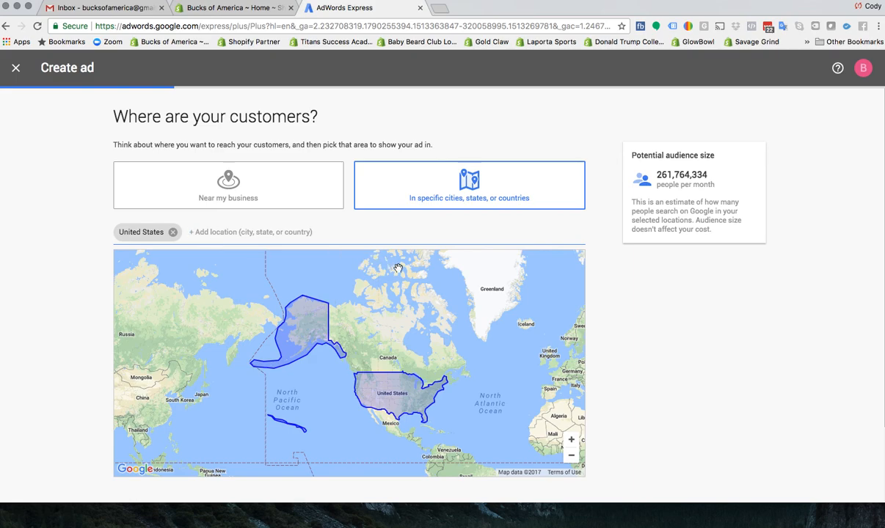
# Accept United States as the ad's target location and proceed to the product or service definition
pyautogui.scroll(-3, 397, 269)
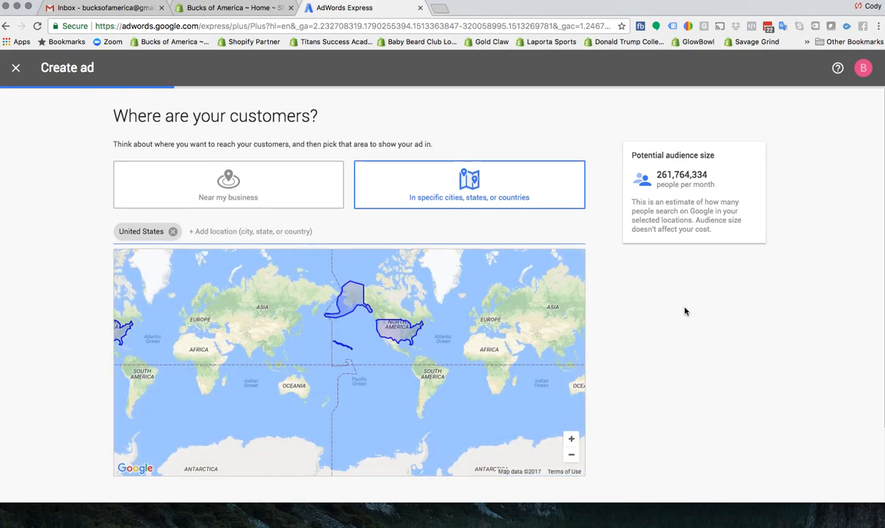
pyautogui.scroll(-2, 684, 312)
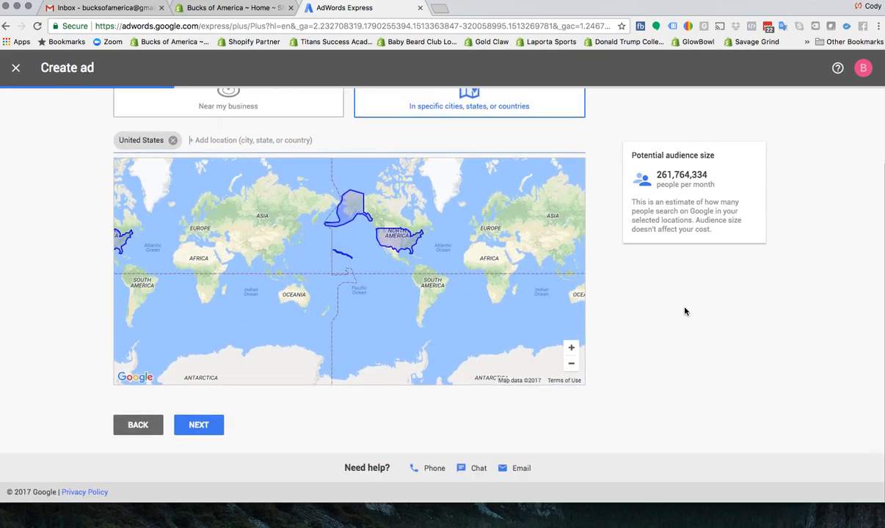
pyautogui.click(198, 443)
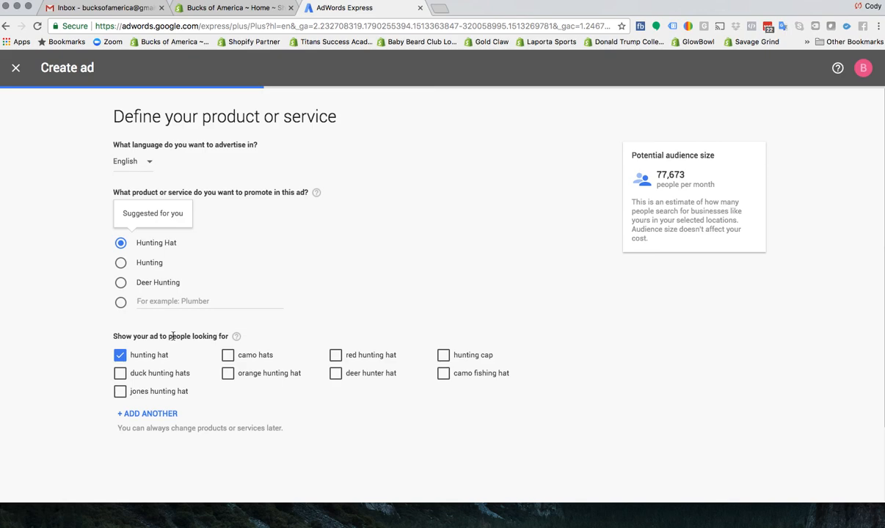
# Include orange hunting hat, duck hunting hats and deer hunter hat among the searches that show the ad
pyautogui.click(228, 374)
pyautogui.click(120, 374)
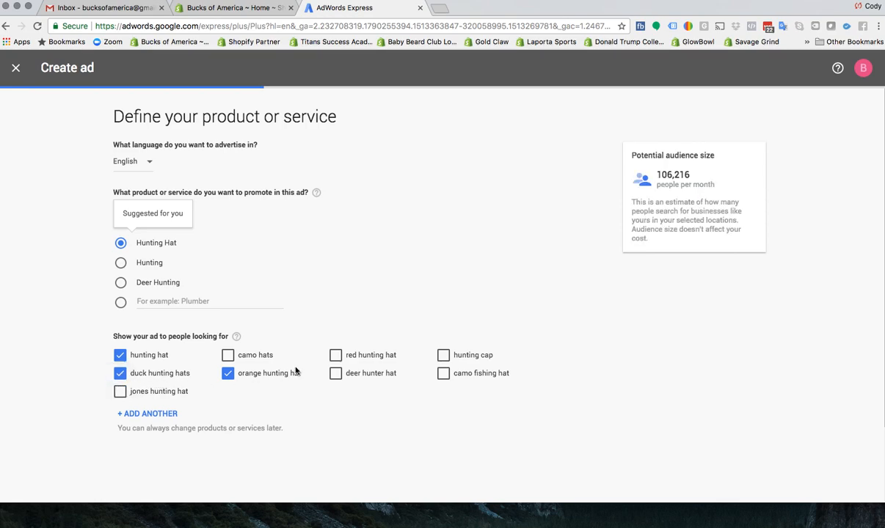
pyautogui.click(335, 374)
# Add the custom search phrases "Nebraska Fishing Hat" and "Florida Fishing Hat"
pyautogui.click(164, 415)
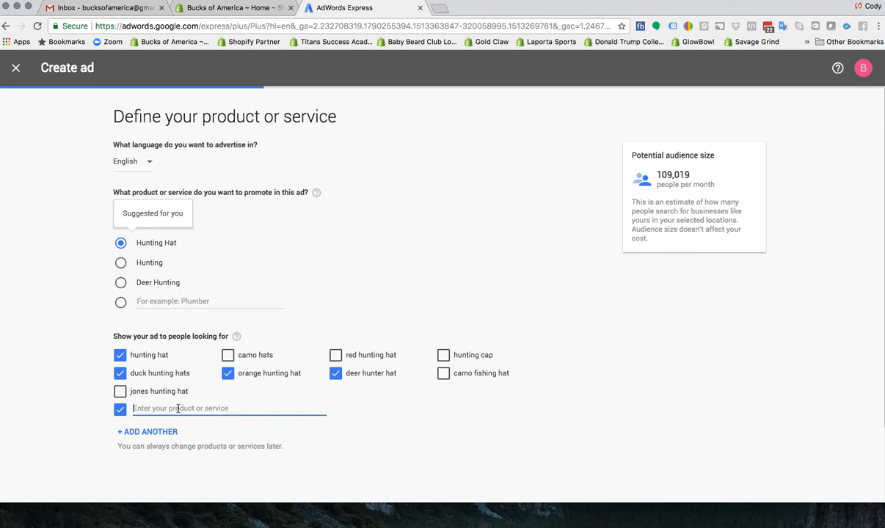
pyautogui.write('Nebraska Fishing Ha')
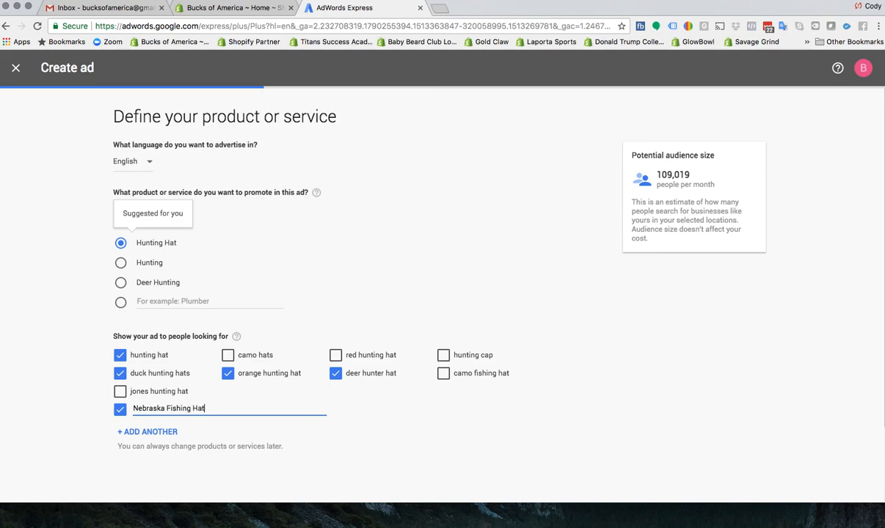
pyautogui.write('t')
pyautogui.click(158, 431)
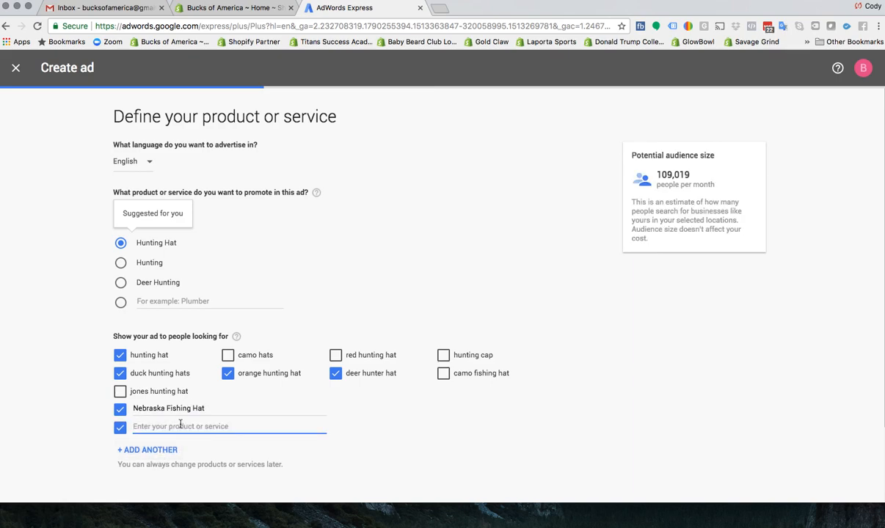
pyautogui.write('Florida ')
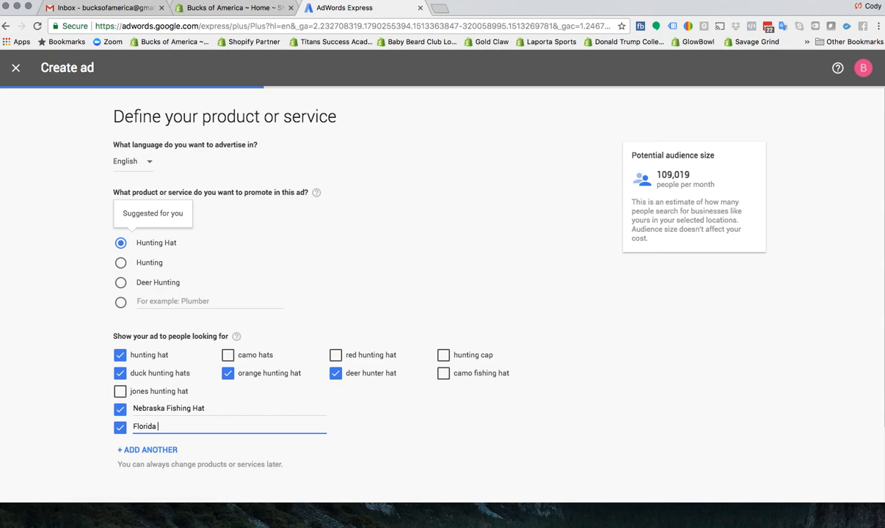
pyautogui.write('Fishing Hat')
# Add a third custom search phrase reading "Bucks of Kentucky Hat"
pyautogui.click(163, 451)
pyautogui.write('Kentucky')
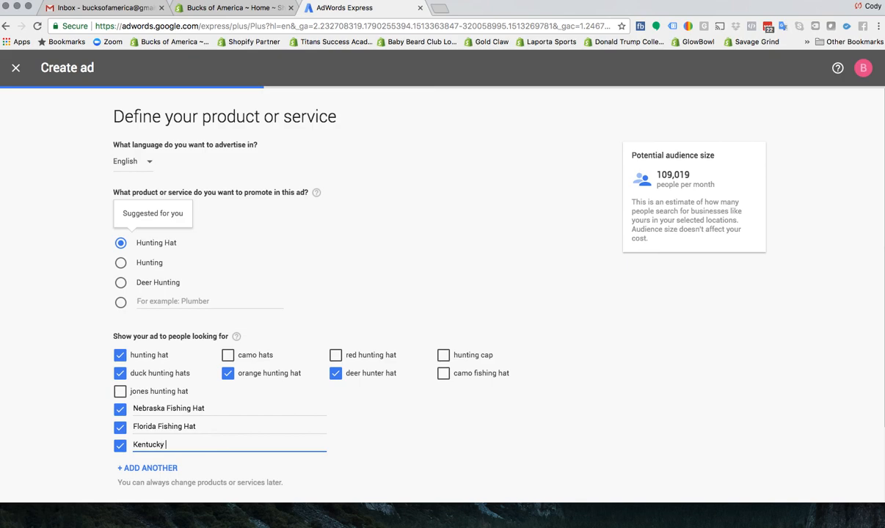
pyautogui.write('Fish')
pyautogui.press('BackSpace')
pyautogui.press('BackSpace')
pyautogui.press('BackSpace')
pyautogui.press('BackSpace')
pyautogui.press('BackSpace')
pyautogui.write('Fis')
pyautogui.press('BackSpace')
pyautogui.press('BackSpace')
pyautogui.press('BackSpace')
pyautogui.press('BackSpace')
pyautogui.press('BackSpace')
pyautogui.press('BackSpace')
pyautogui.press('BackSpace')
pyautogui.press('BackSpace')
pyautogui.press('BackSpace')
pyautogui.press('BackSpace')
pyautogui.press('BackSpace')
pyautogui.press('BackSpace')
pyautogui.write('Bucks of Jere')
pyautogui.press('BackSpace')
pyautogui.press('BackSpace')
pyautogui.write('Kentucky Hat')
# Add "Bucks of Alabama Hat" as a custom search phrase and create one more empty phrase entry
pyautogui.click(174, 468)
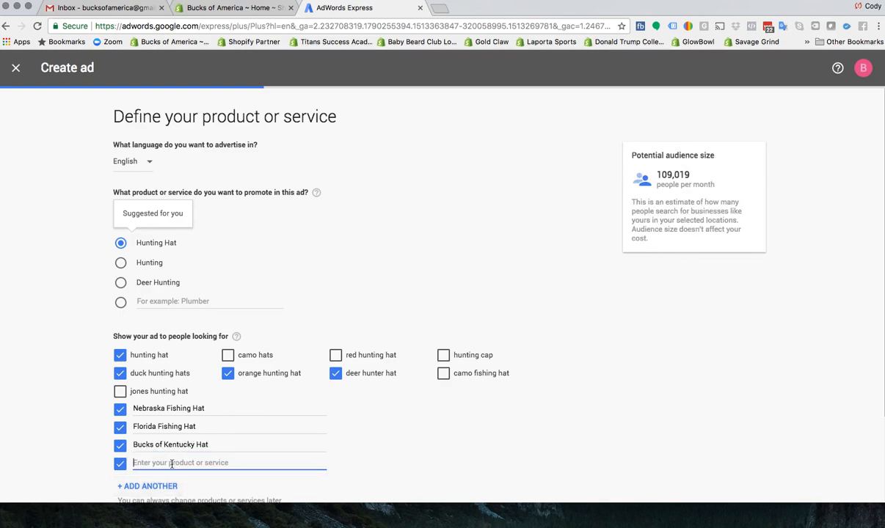
pyautogui.write('Bucks of ALan')
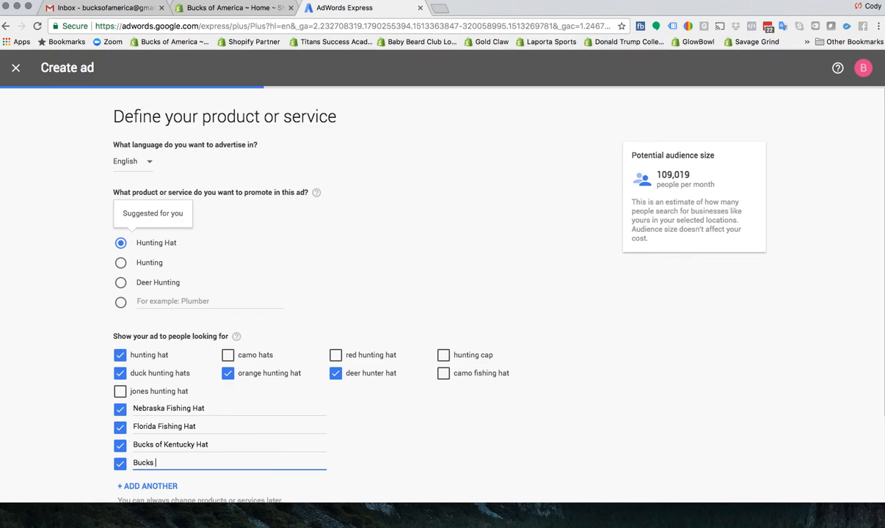
pyautogui.press('BackSpace')
pyautogui.press('BackSpace')
pyautogui.press('BackSpace')
pyautogui.write('labama Hat')
pyautogui.scroll(-1, 174, 460)
pyautogui.scroll(-2, 173, 460)
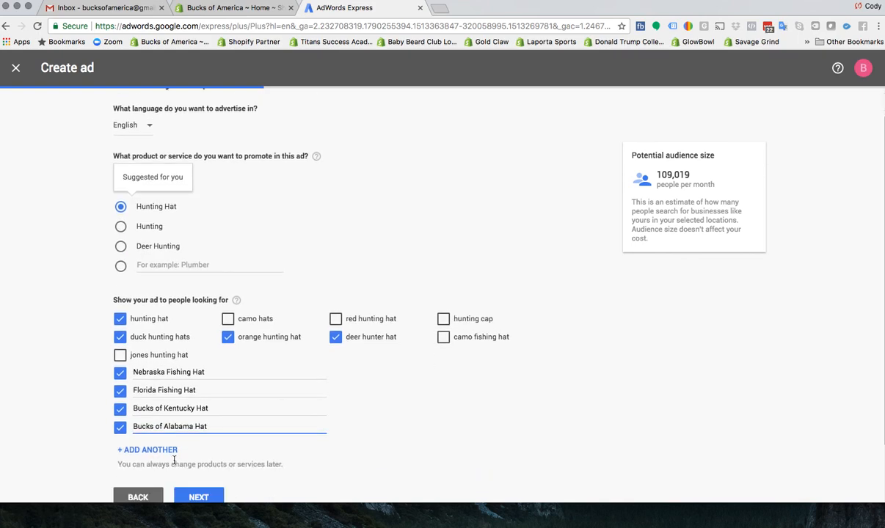
pyautogui.click(164, 450)
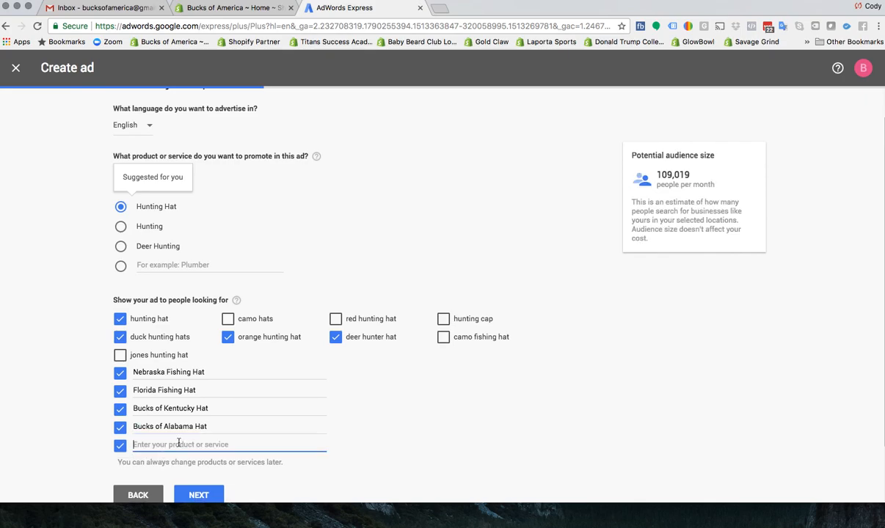
pyautogui.write('Idaho Hunting Hat')
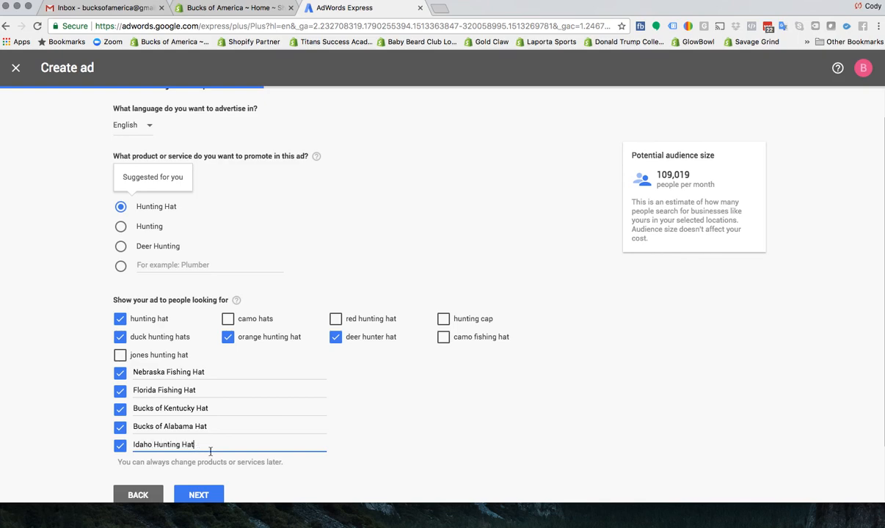
pyautogui.click(121, 446)
pyautogui.press('BackSpace')
pyautogui.press('Delete')
pyautogui.press('Delete')
pyautogui.write('Georgia')
pyautogui.click(204, 445)
pyautogui.press('BackSpace')
pyautogui.press('BackSpace')
pyautogui.press('BackSpace')
pyautogui.press('BackSpace')
pyautogui.press('BackSpace')
pyautogui.press('BackSpace')
pyautogui.press('BackSpace')
pyautogui.press('BackSpace')
pyautogui.press('BackSpace')
pyautogui.press('BackSpace')
pyautogui.press('BackSpace')
pyautogui.press('BackSpace')
pyautogui.press('BackSpace')
pyautogui.press('BackSpace')
pyautogui.press('BackSpace')
pyautogui.press('BackSpace')
pyautogui.press('BackSpace')
pyautogui.press('BackSpace')
pyautogui.press('BackSpace')
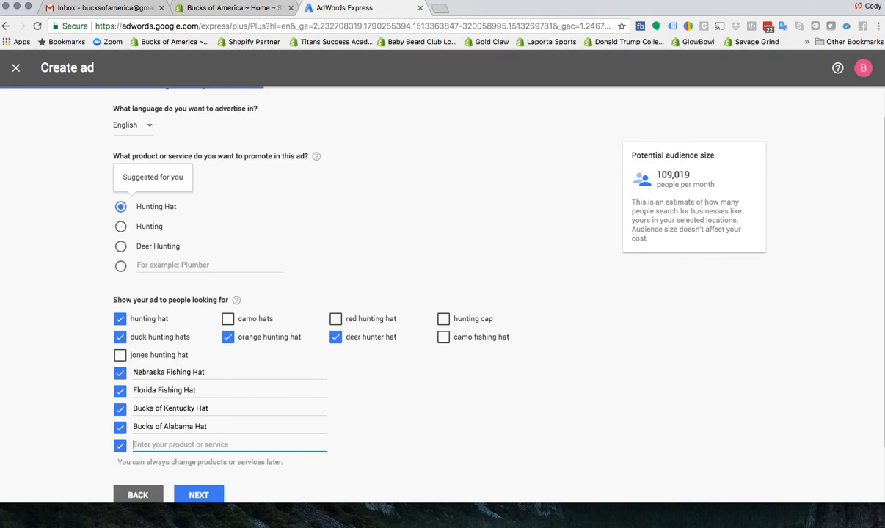
# Fill the empty search phrase with "Bucks of Georgia Hat" and continue to the ad text
pyautogui.write('Bucks of Geo')
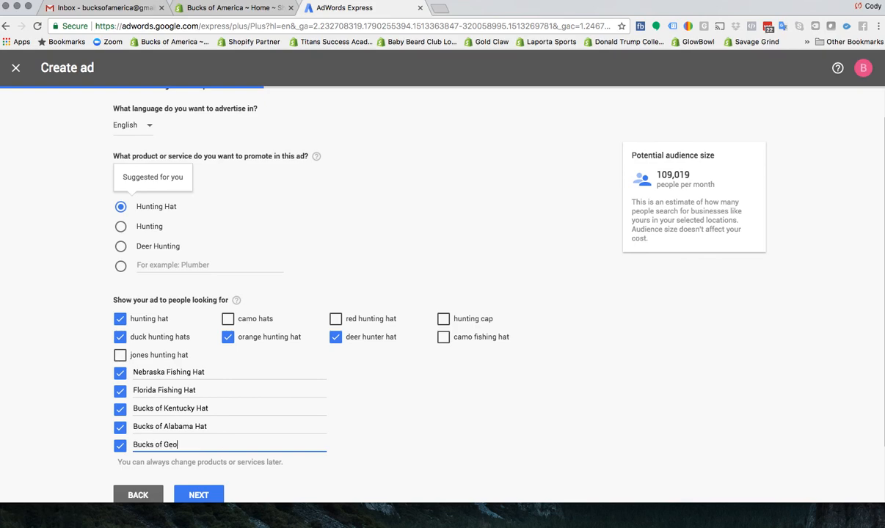
pyautogui.write('rgia Hat')
pyautogui.click(195, 493)
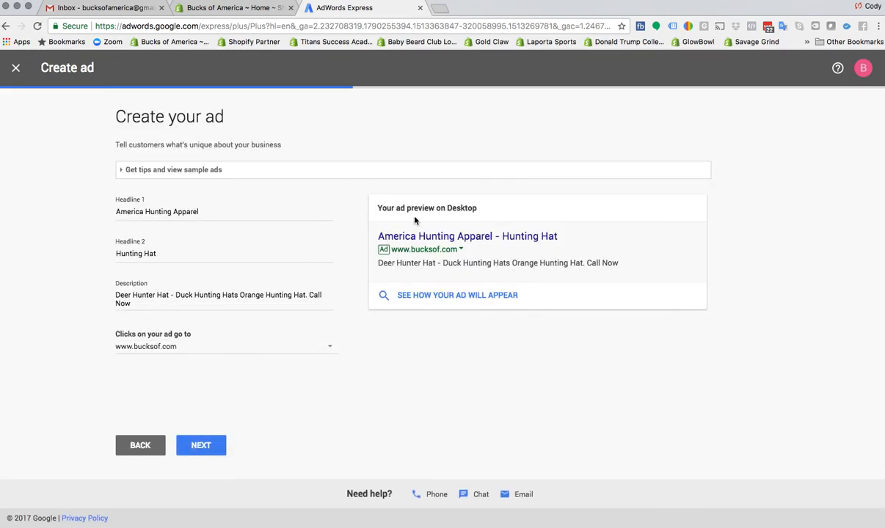
# Replace the suggested Headline 1 with "Official Bucksof.com"
pyautogui.click(116, 211)
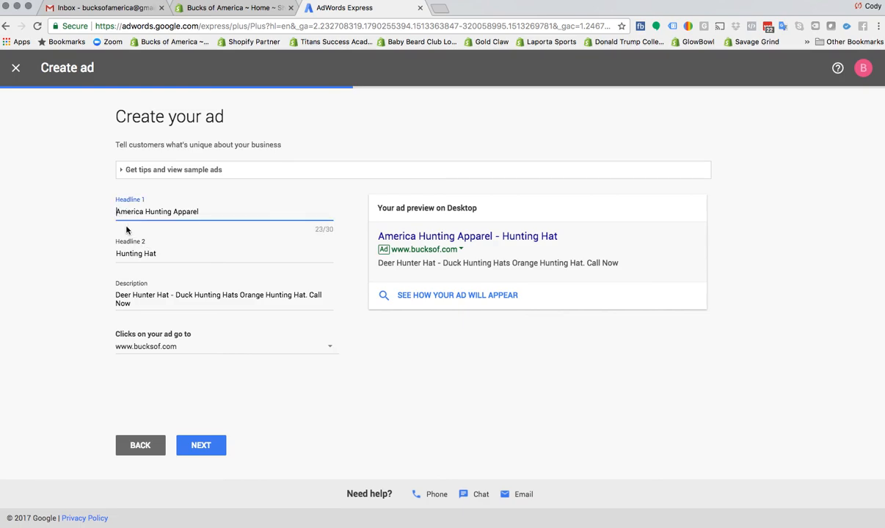
pyautogui.write('Official Buc')
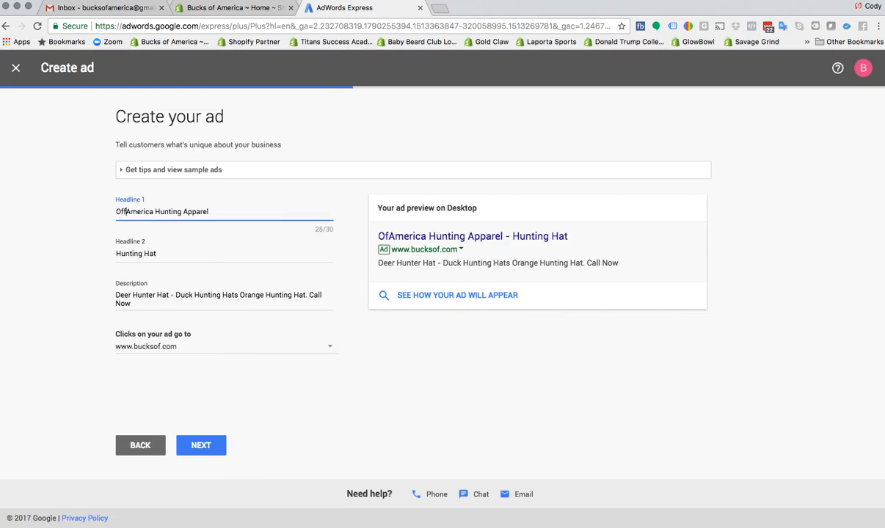
pyautogui.write('ks of')
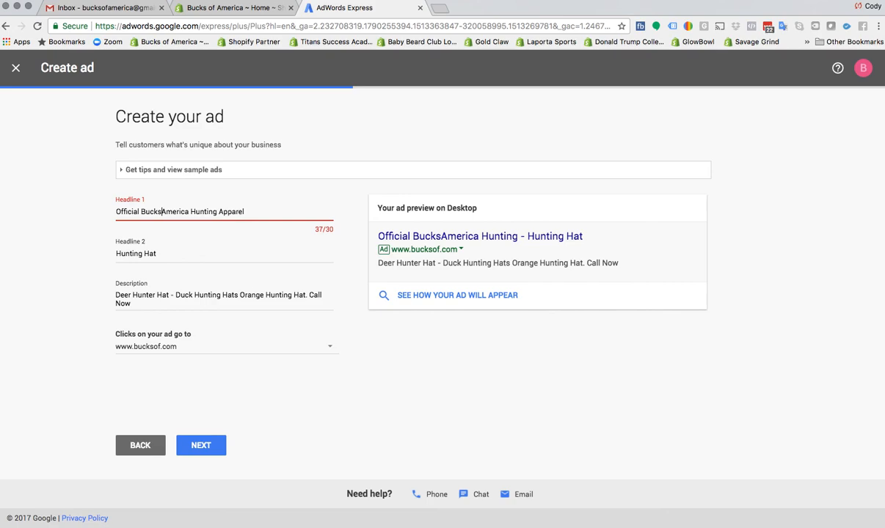
pyautogui.press('BackSpace')
pyautogui.press('BackSpace')
pyautogui.press('BackSpace')
pyautogui.write('of.com')
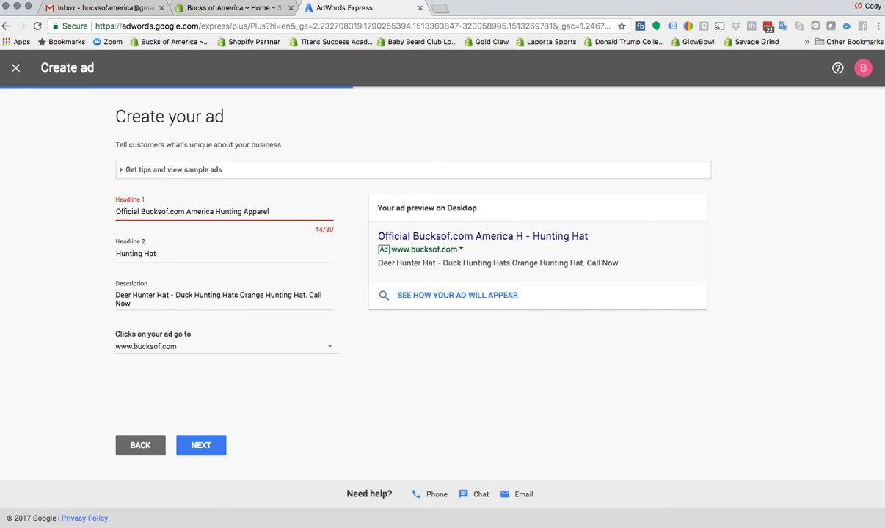
pyautogui.moveTo(184, 211); pyautogui.dragTo(304, 215)
pyautogui.press('BackSpace')
# Replace the Headline 2 text with "Hunting & Fishing Hats"
pyautogui.click(170, 253)
pyautogui.moveTo(171, 253); pyautogui.dragTo(108, 251)
pyautogui.write('Hunting & Fishing Apparel')
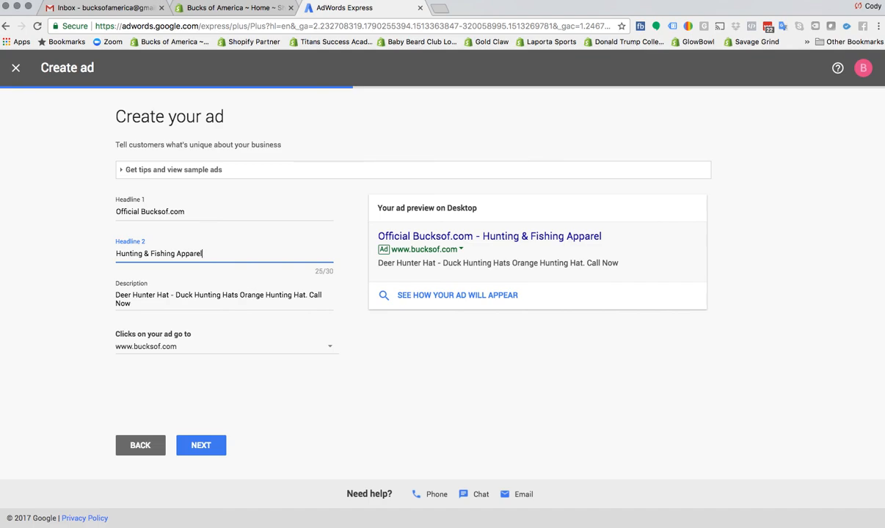
pyautogui.press('BackSpace')
pyautogui.press('BackSpace')
pyautogui.press('BackSpace')
pyautogui.press('BackSpace')
pyautogui.press('BackSpace')
pyautogui.press('BackSpace')
pyautogui.press('BackSpace')
pyautogui.write('Hats')
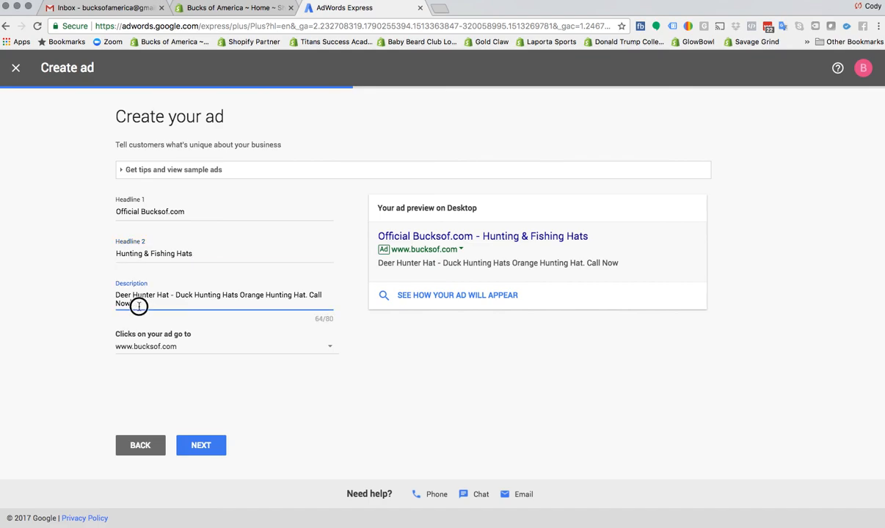
# Set the ad description to "Bucks of Georgia, Bucks of Kentucky, Bucks of Florida, Nebraska Fishing Hat"
pyautogui.moveTo(142, 302); pyautogui.dragTo(115, 289)
pyautogui.write('Bucks of G')
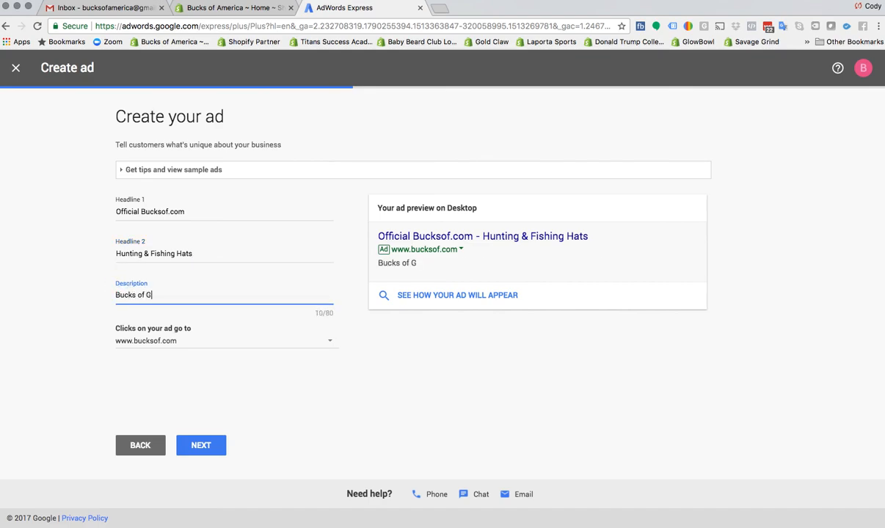
pyautogui.press('BackSpace')
pyautogui.write('Georgia, Bucks of')
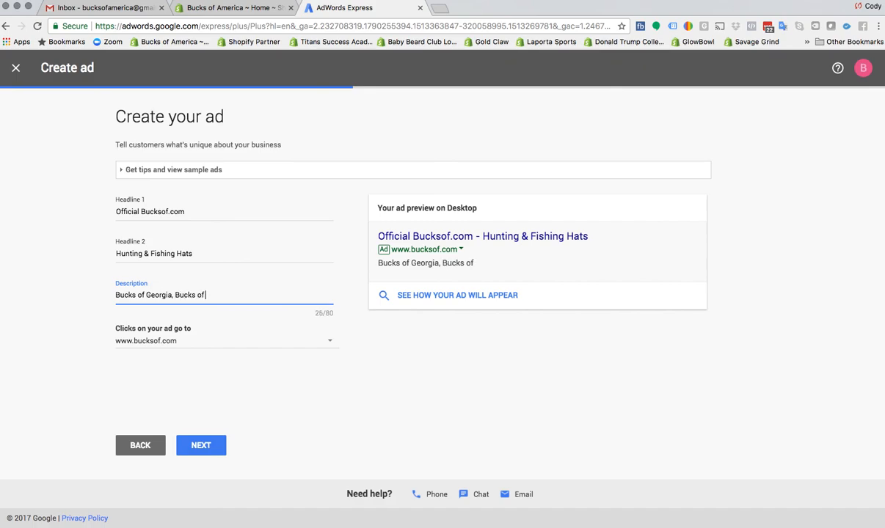
pyautogui.write(' Kentucky, Bucks of Flor')
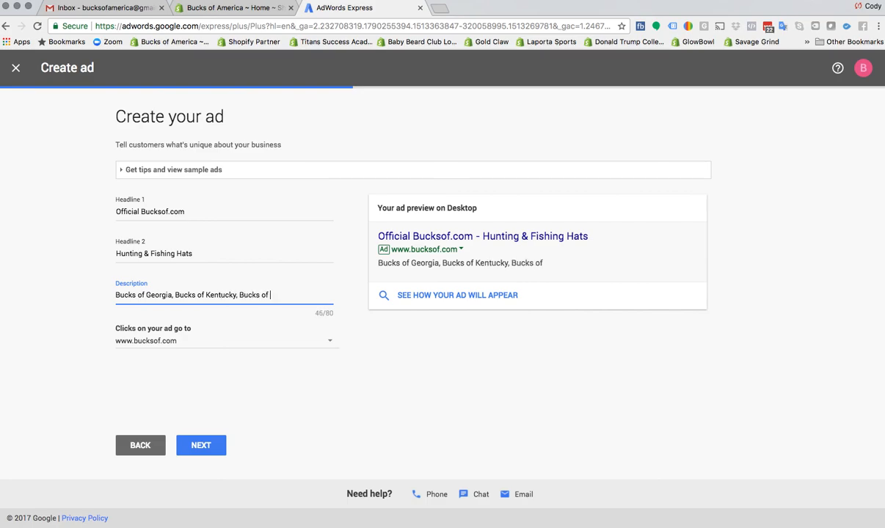
pyautogui.write('ida, ')
pyautogui.write('NJ')
pyautogui.press('BackSpace')
pyautogui.press('BackSpace')
pyautogui.write('Nebraska ')
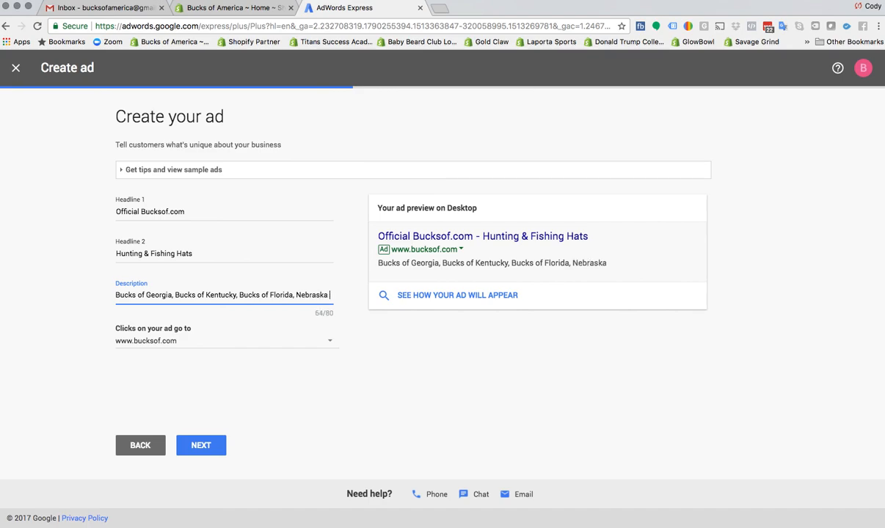
pyautogui.write('Fishing Hat, Florida')
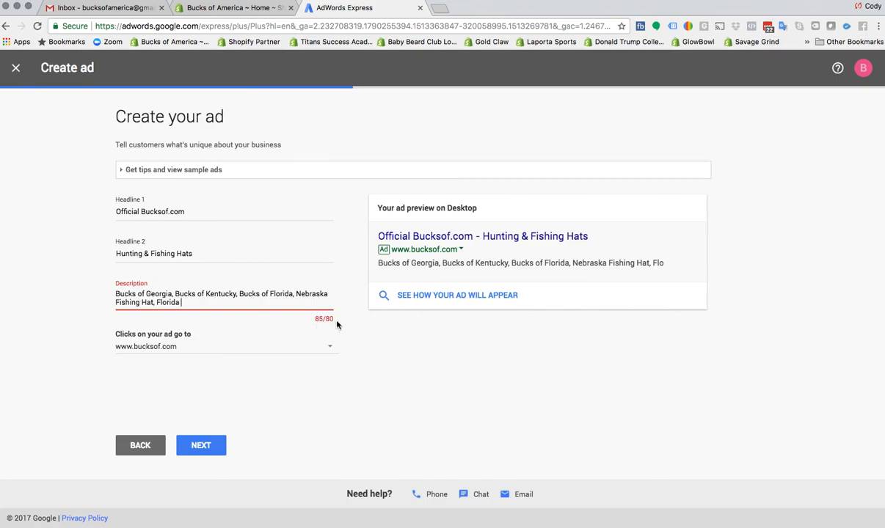
pyautogui.click(174, 303)
pyautogui.doubleClick(175, 303)
pyautogui.press('BackSpace')
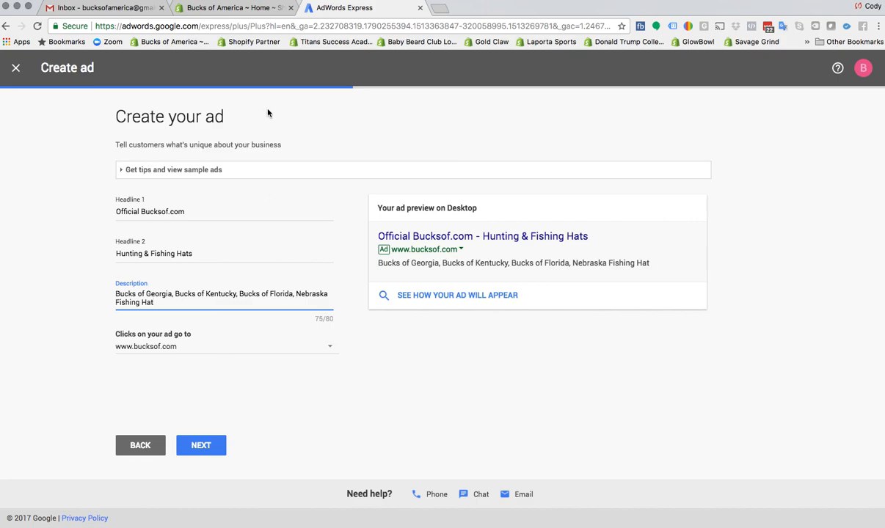
# Try bucksof.com/headwear in a new browser tab and open the store's Hats collection
pyautogui.click(443, 9)
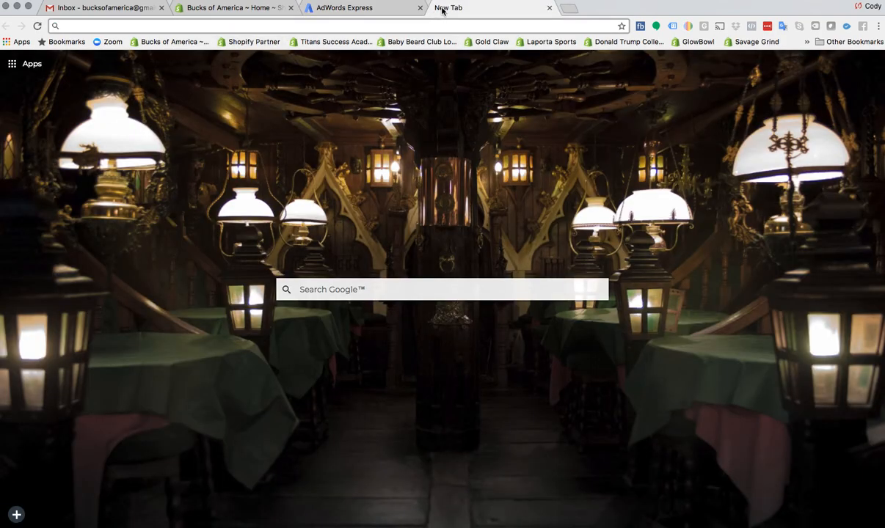
pyautogui.write('bucksof.com')
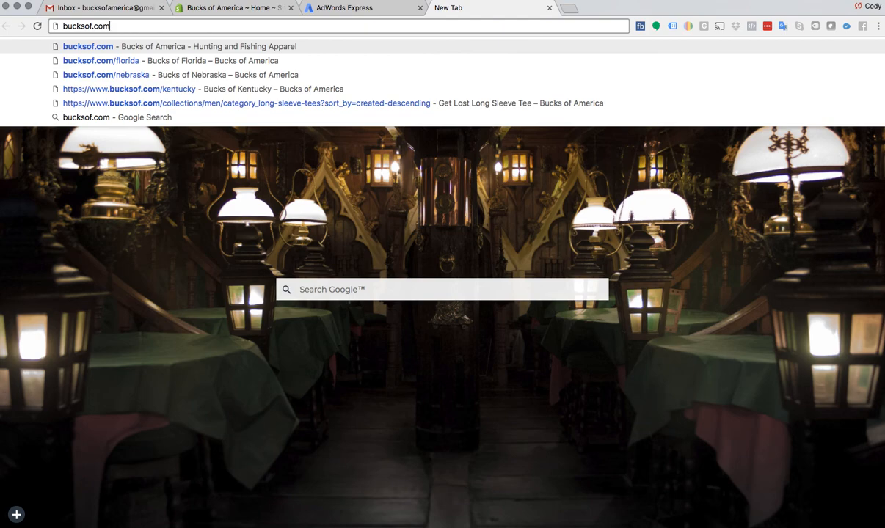
pyautogui.write('/headwear')
pyautogui.press('Return')
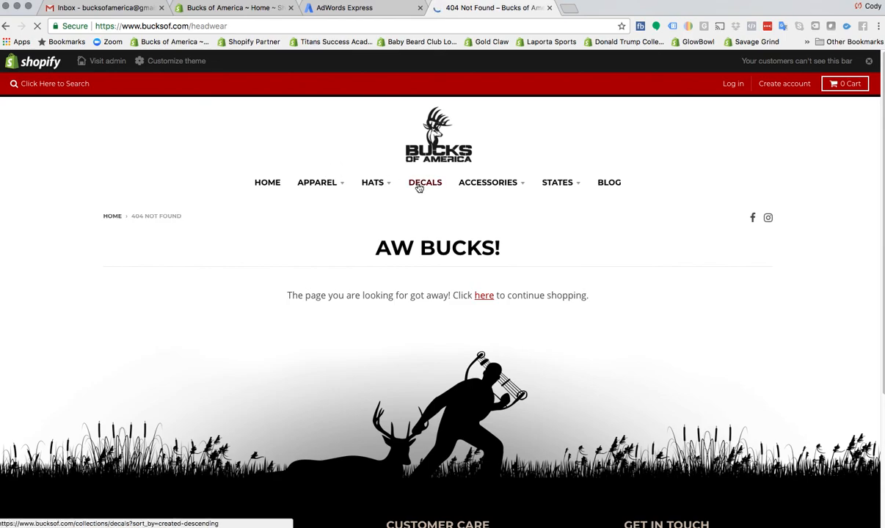
pyautogui.click(366, 182)
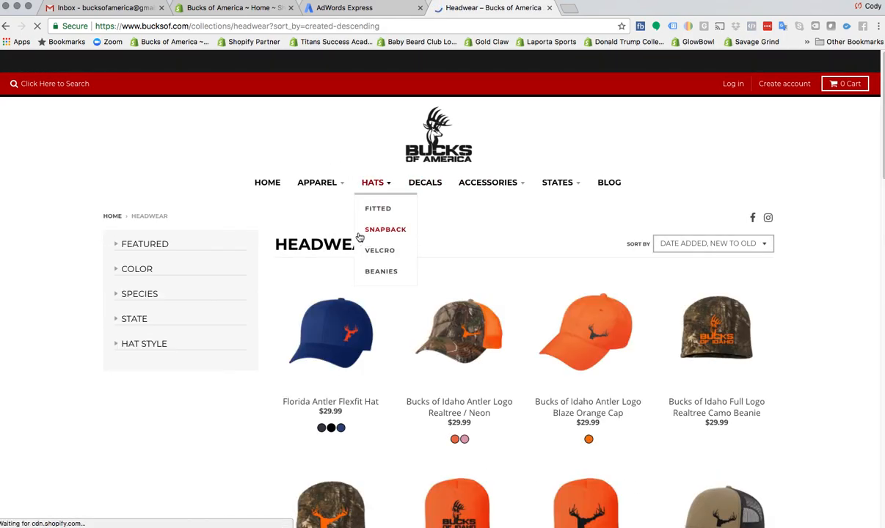
# Reload the headwear collection without the sort parameter in its address, look over its hats, and return to the AdWords Express ad
pyautogui.moveTo(380, 26); pyautogui.dragTo(264, 24)
pyautogui.press('BackSpace')
pyautogui.press('Return')
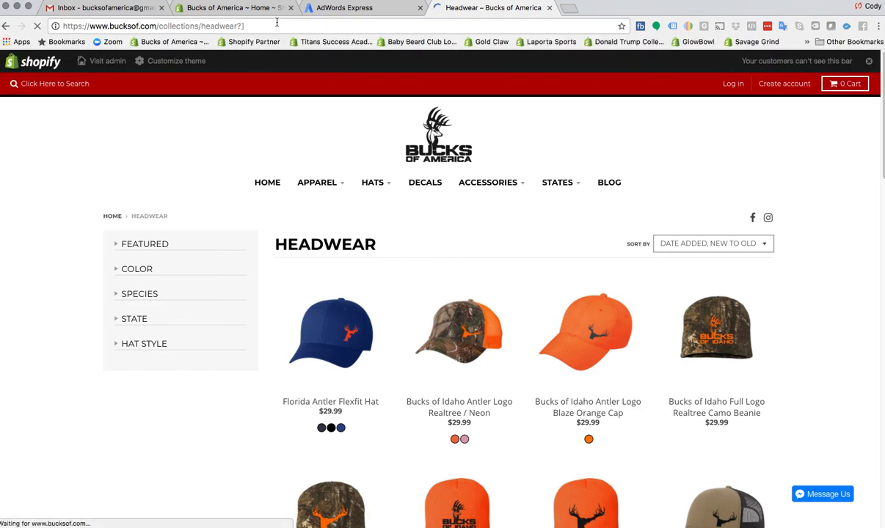
pyautogui.click(272, 26)
pyautogui.click(273, 26)
pyautogui.press('BackSpace')
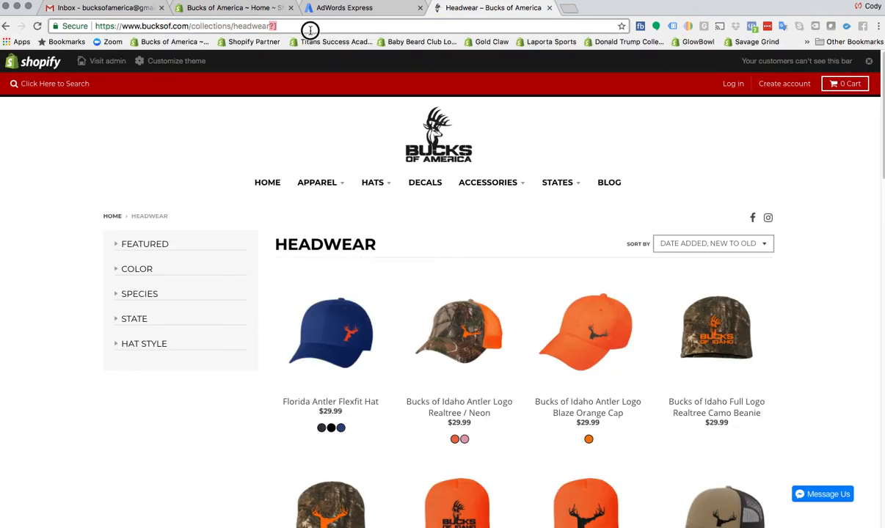
pyautogui.press('Return')
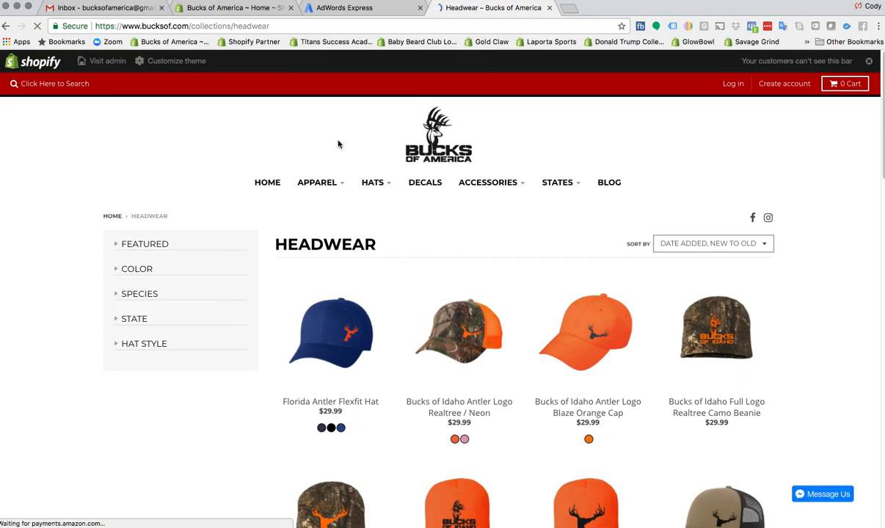
pyautogui.scroll(-1, 478, 253)
pyautogui.scroll(-15, 477, 254)
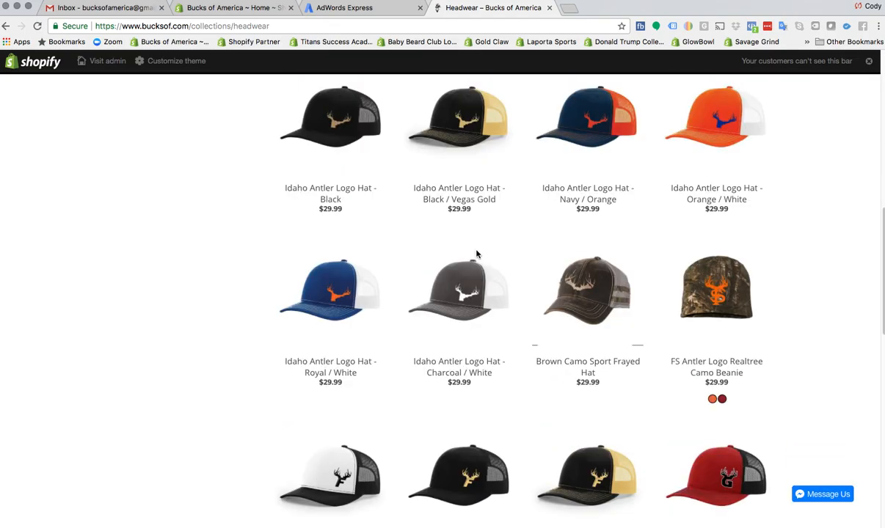
pyautogui.scroll(10, 476, 254)
pyautogui.scroll(8, 476, 254)
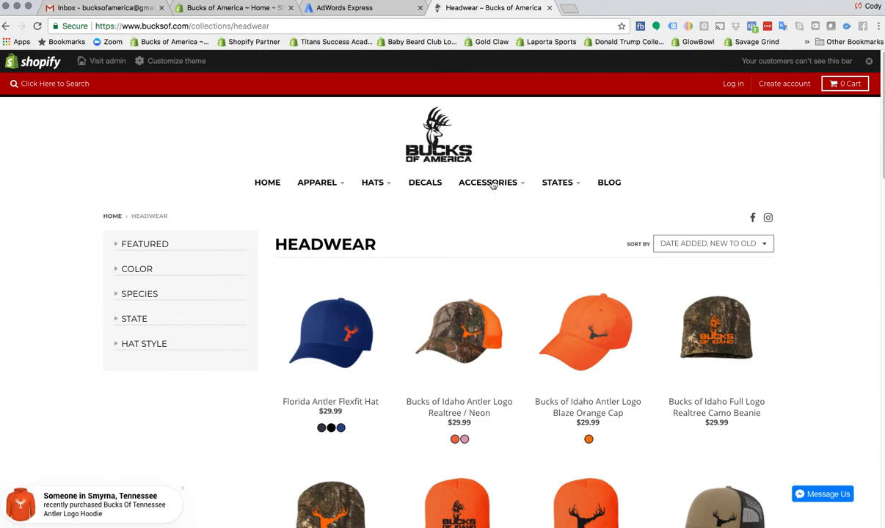
pyautogui.click(346, 7)
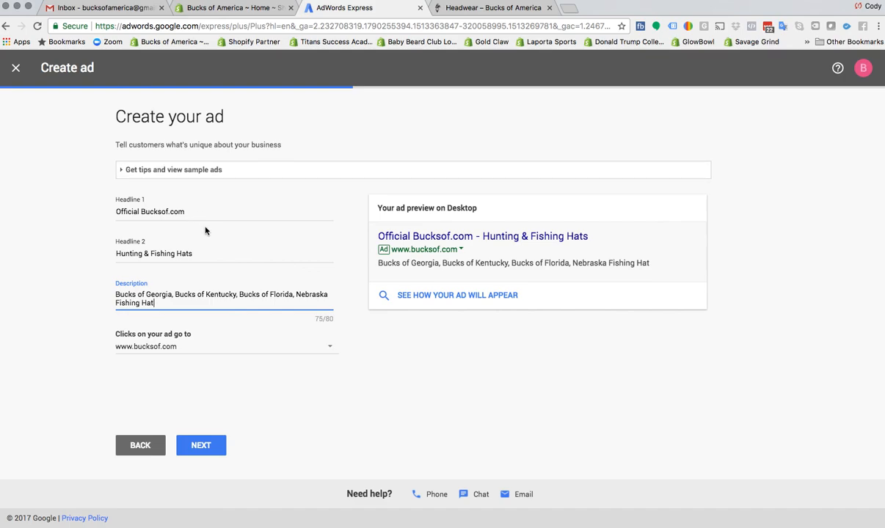
# Filter the store's headwear collection by the state Nebraska, look over the hats, and return to the AdWords Express ad
pyautogui.click(462, 9)
pyautogui.click(125, 319)
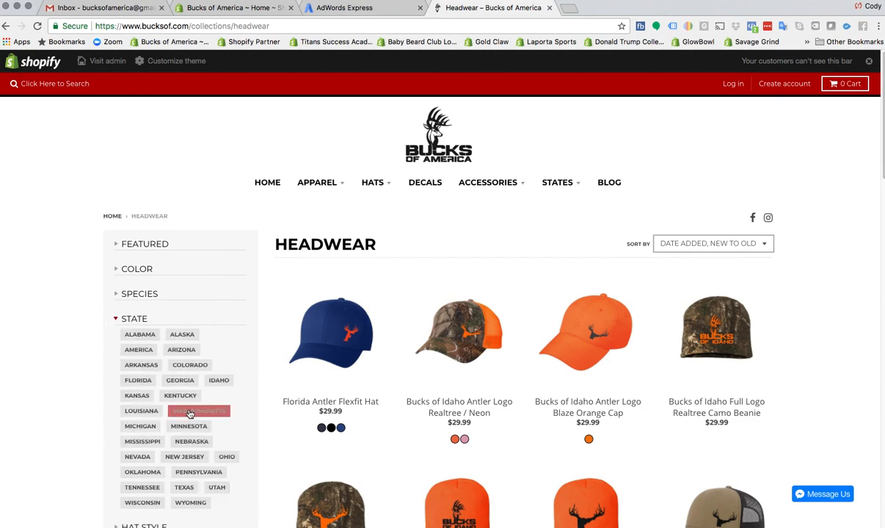
pyautogui.click(191, 442)
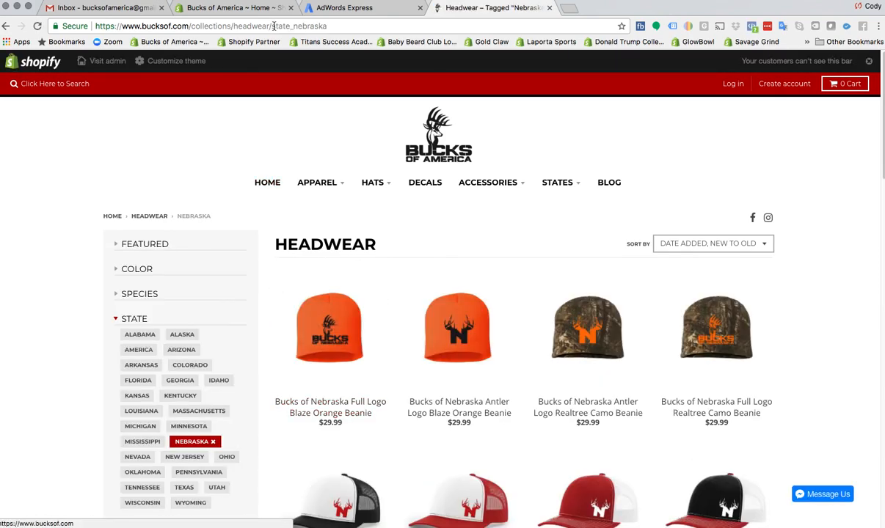
pyautogui.scroll(-10, 391, 166)
pyautogui.scroll(-10, 390, 166)
pyautogui.scroll(20, 390, 165)
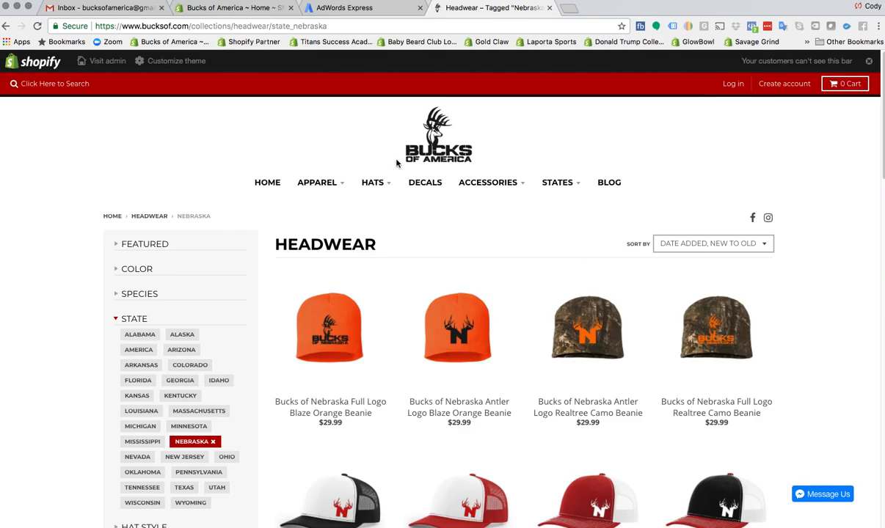
pyautogui.click(349, 11)
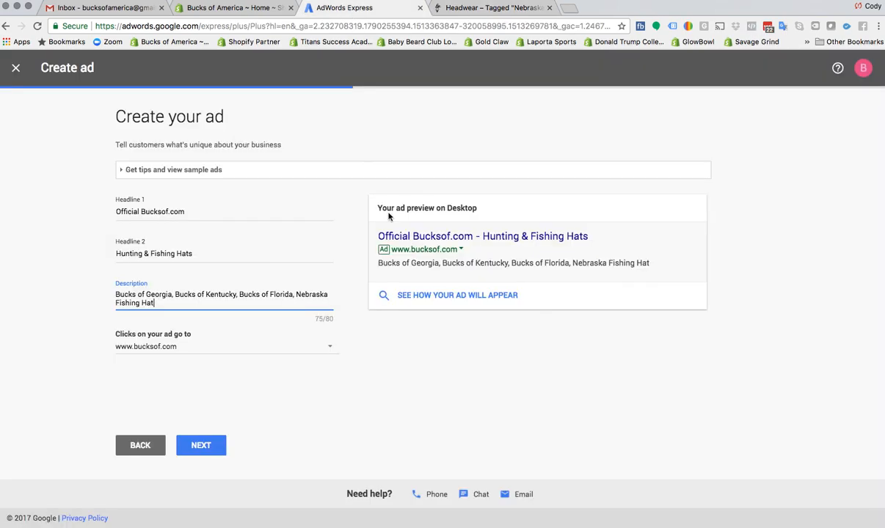
# Go back to the product definition and deselect the phrases for Florida Fishing Hat and the Bucks of Kentucky, Alabama and Georgia hats
pyautogui.click(140, 445)
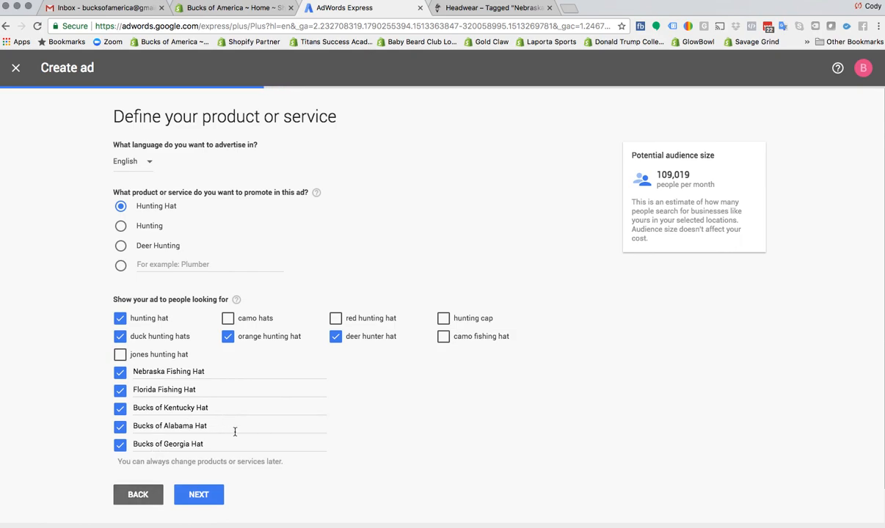
pyautogui.click(120, 391)
pyautogui.click(120, 409)
pyautogui.click(120, 426)
pyautogui.click(119, 445)
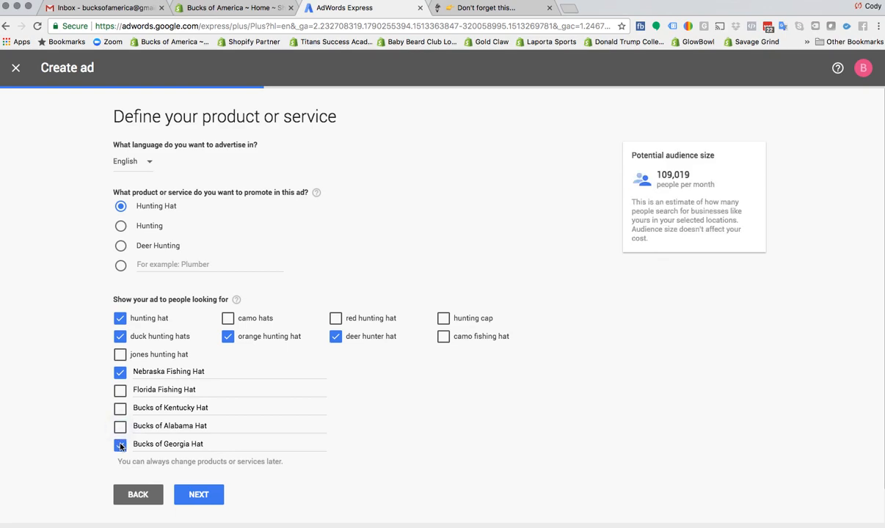
# Replace the "Florida Fishing Hat" phrase with an enabled "Bucks of Nebraska Hat" and deselect "hunting hat" and "duck hunting hats"
pyautogui.moveTo(206, 387); pyautogui.dragTo(93, 389)
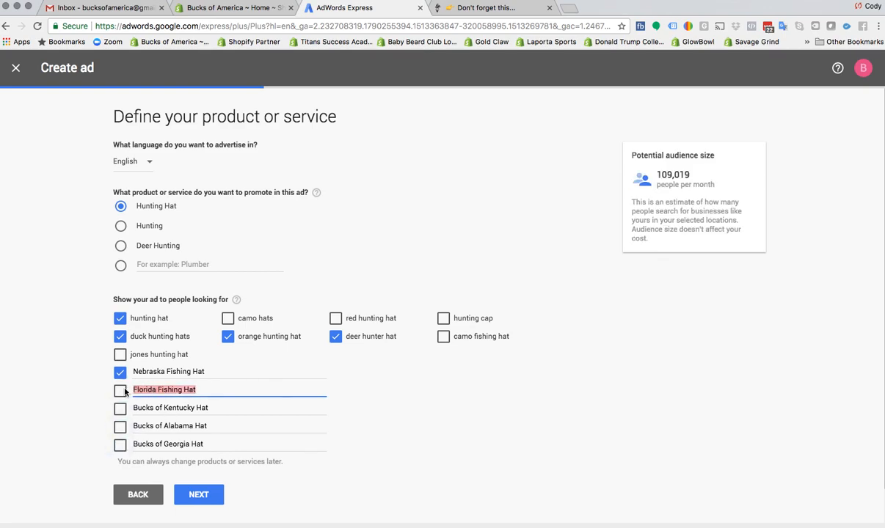
pyautogui.write('Bucks of Netra')
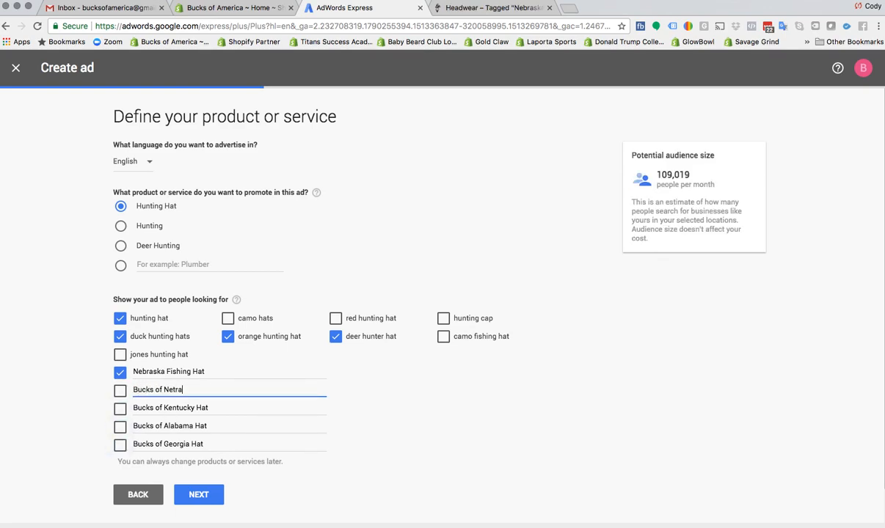
pyautogui.write('ska')
pyautogui.click(120, 389)
pyautogui.click(231, 390)
pyautogui.write('Ha')
pyautogui.click(120, 336)
pyautogui.click(120, 318)
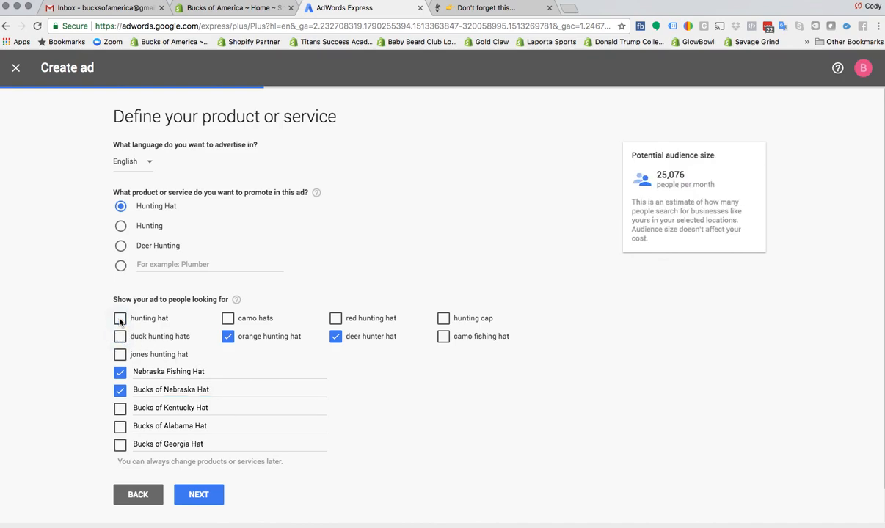
# Promote the custom product "Whitetail Deer Hunting" in this ad instead of Hunting Hat
pyautogui.click(121, 265)
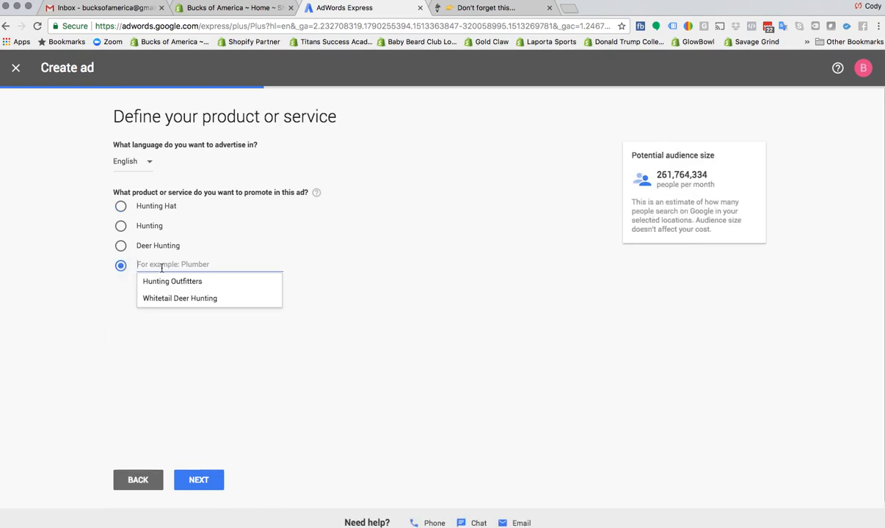
pyautogui.click(168, 298)
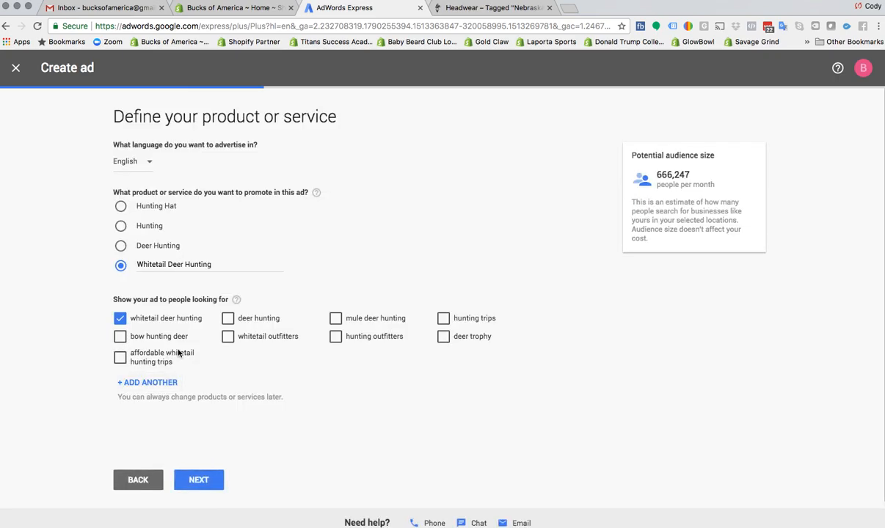
# Try "Whitetail Deer Hunting Hats" as the custom product and remove the added word
pyautogui.click(225, 265)
pyautogui.write('Hats')
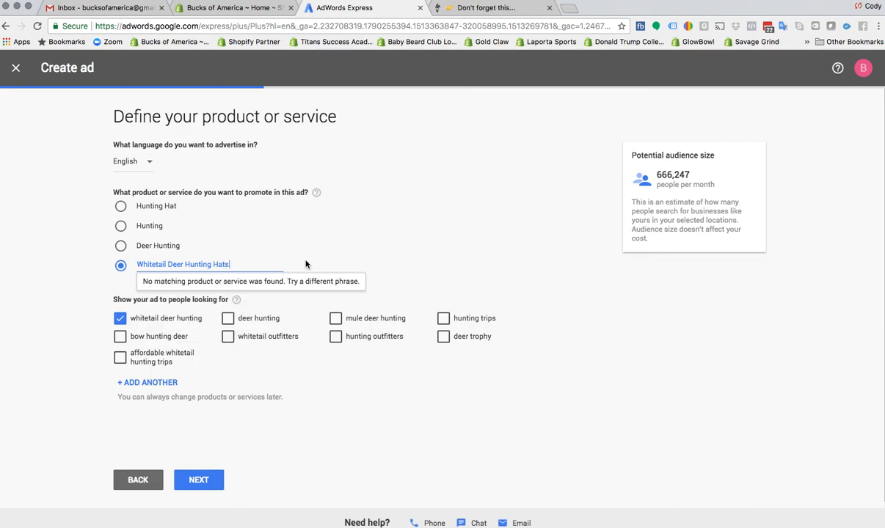
pyautogui.press('BackSpace')
pyautogui.press('BackSpace')
pyautogui.press('BackSpace')
pyautogui.press('BackSpace')
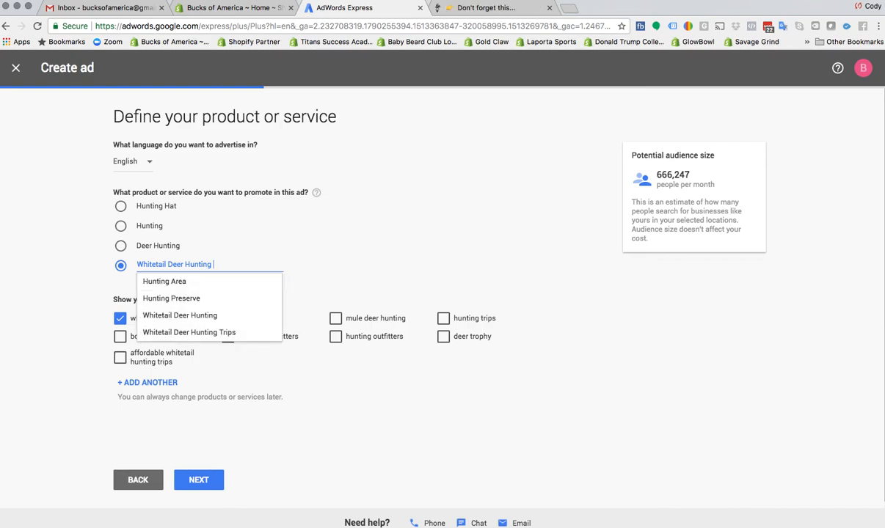
# Settle on "Whitetail Deer Hunting" as the custom product to promote in this ad
pyautogui.click(289, 283)
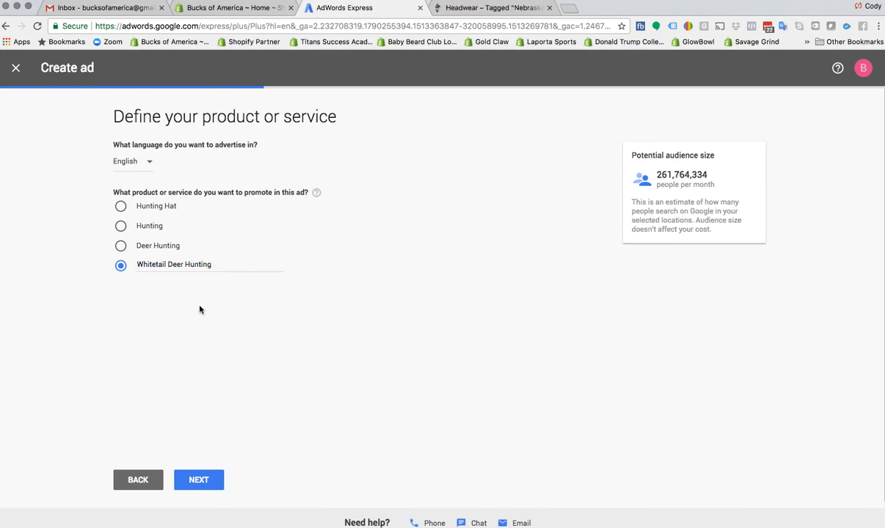
pyautogui.click(220, 265)
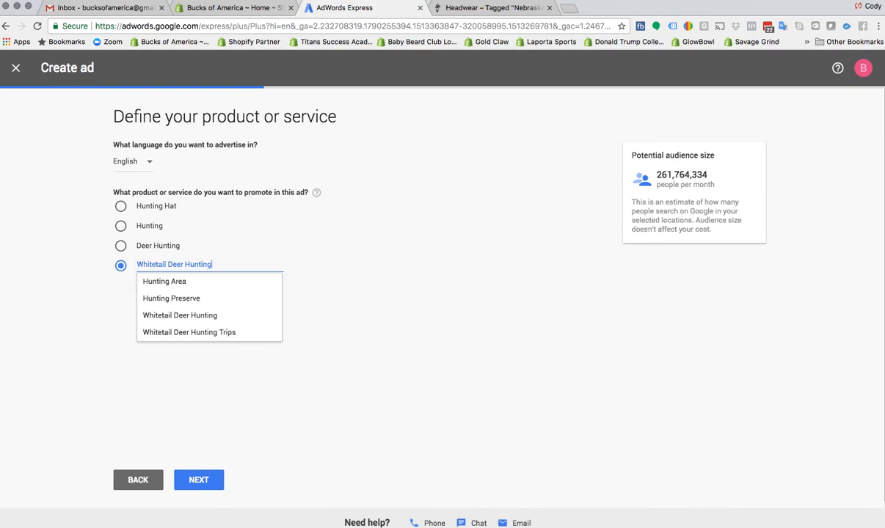
pyautogui.click(198, 250)
# Deselect the "whitetail deer hunting" phrase and add the search phrases "Bucks of Nebraska Hat" and "Nebraska Bucks Hat"
pyautogui.click(120, 318)
pyautogui.click(149, 382)
pyautogui.write('Bucks of Nebraska Hat')
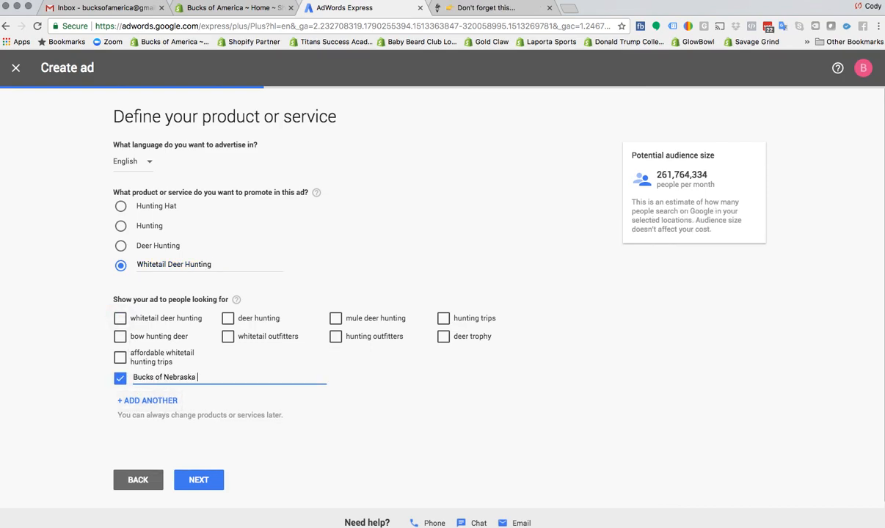
pyautogui.click(163, 400)
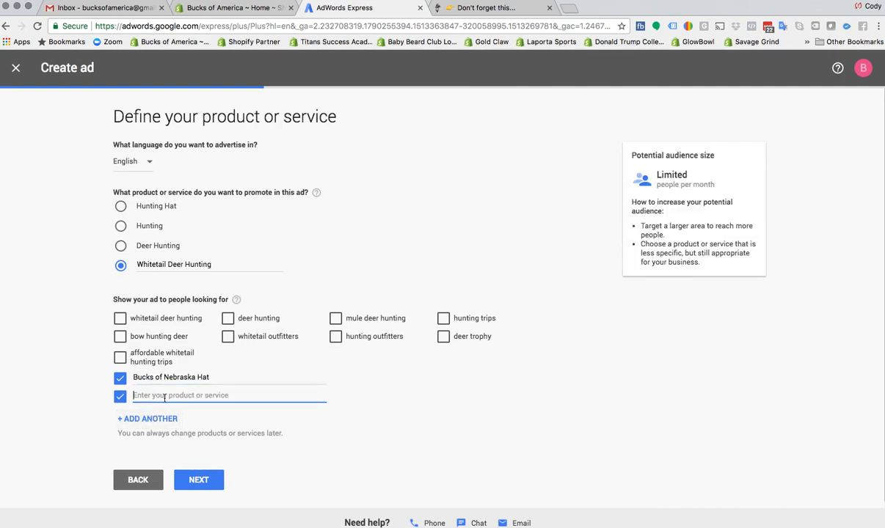
pyautogui.write('Nebraska Bu')
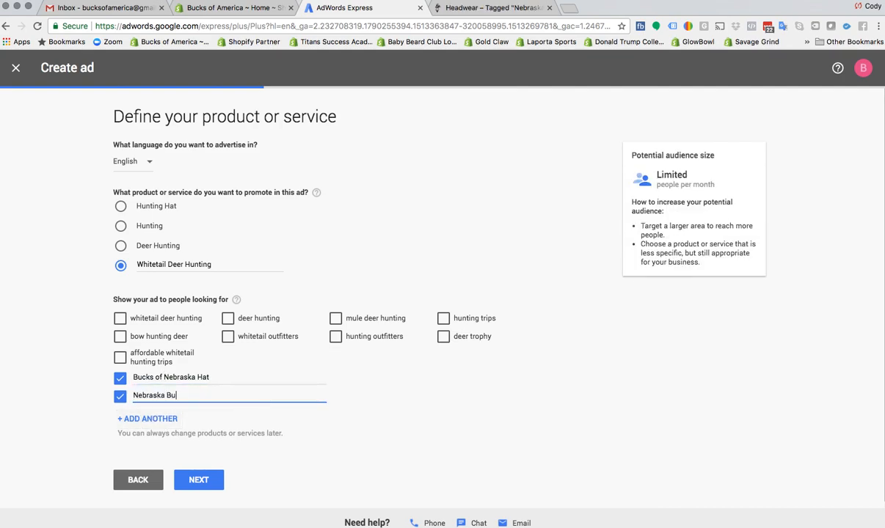
pyautogui.write('cks Hat')
# Add two more search phrases, "Nebraska Fishing Hat" and "Nebraska Hunting Hat"
pyautogui.click(147, 418)
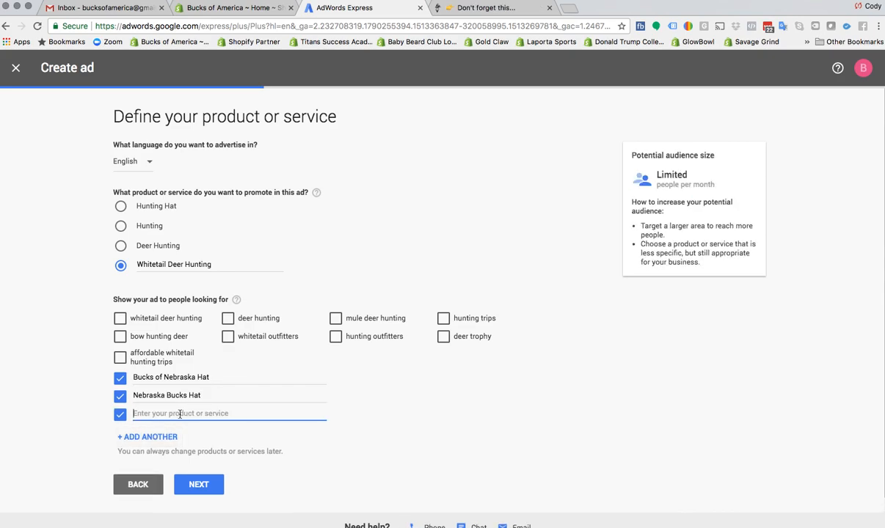
pyautogui.write('Nebraska')
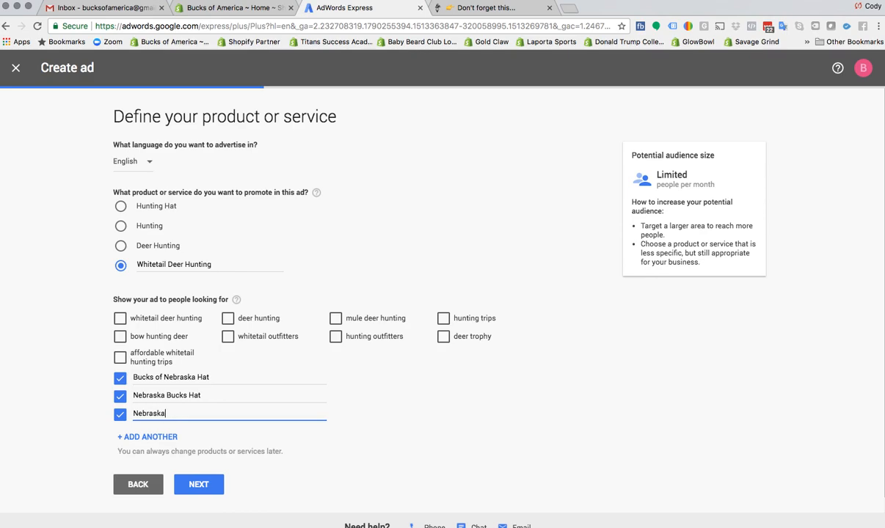
pyautogui.write(' Fishing Hat')
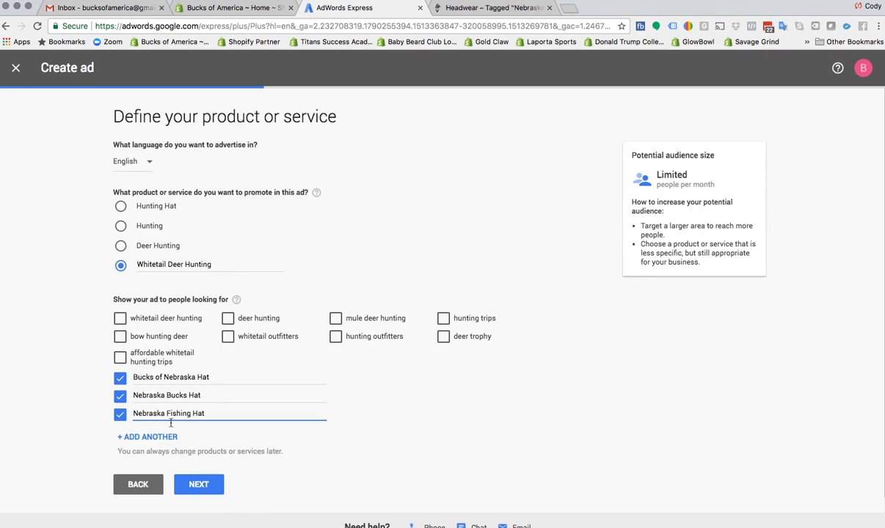
pyautogui.click(149, 437)
pyautogui.write('Nebraska Hunting Hat')
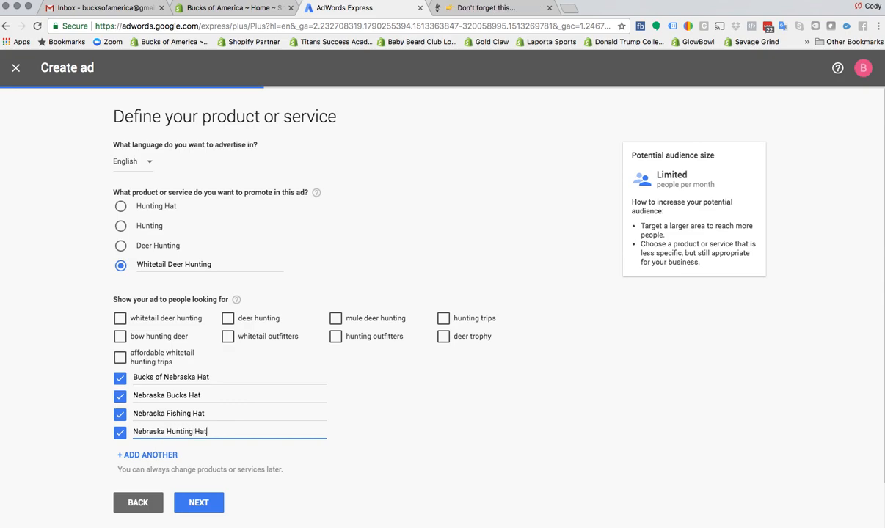
# Add "Bucks of Nebraska Camo Hat" as the last custom search phrase
pyautogui.click(147, 455)
pyautogui.write('Bucks of Nebraska ')
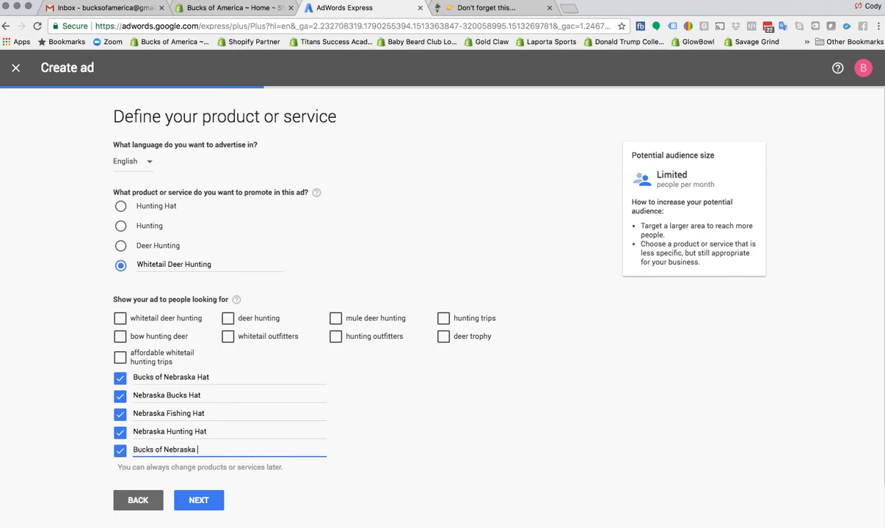
pyautogui.write('Camo hat')
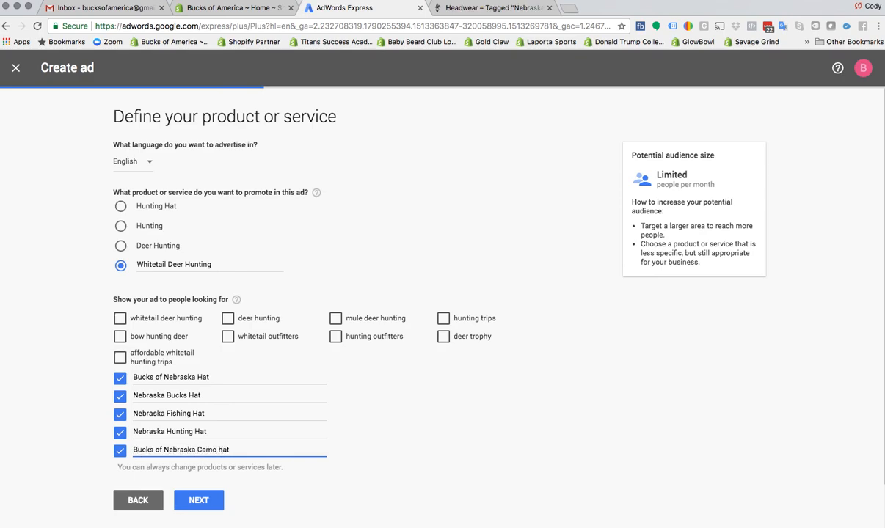
pyautogui.write('at')
# Enable the suggested "whitetail deer hunting" phrase and continue to the ad text
pyautogui.click(205, 499)
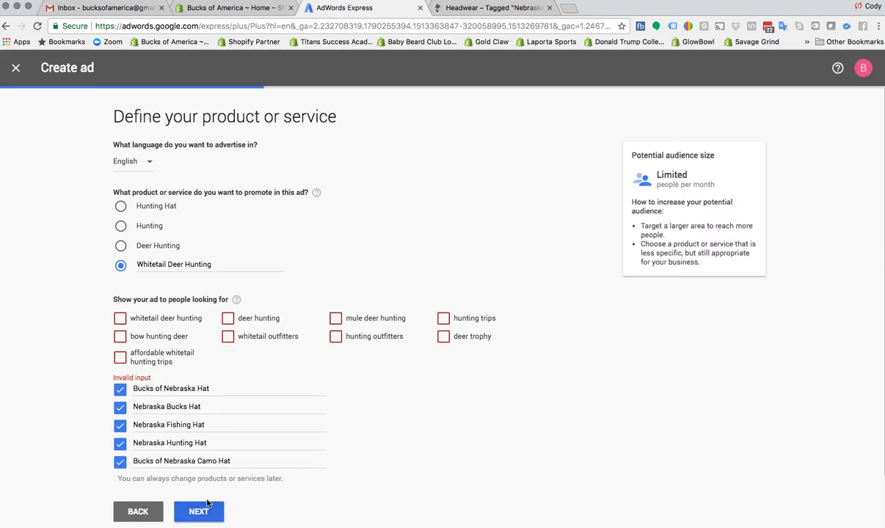
pyautogui.click(120, 318)
pyautogui.click(212, 501)
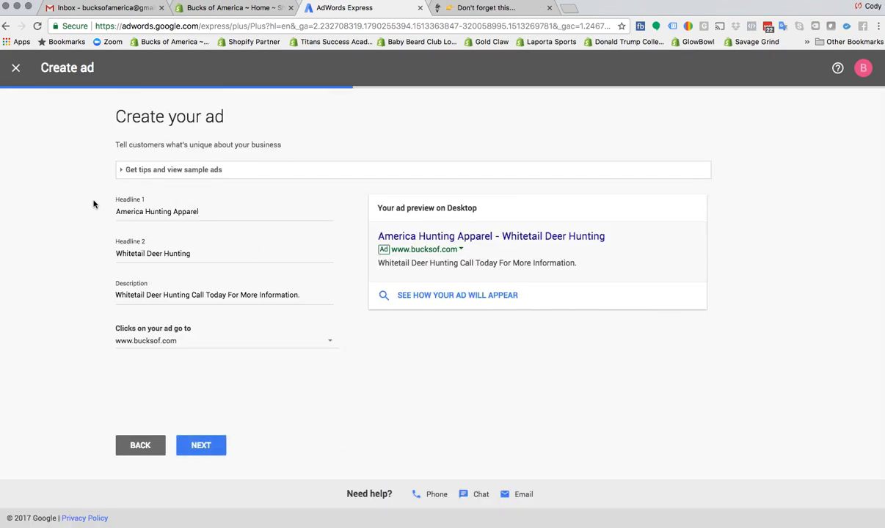
# Replace the ad's first headline with "Official Bucksof.com"
pyautogui.click(115, 212)
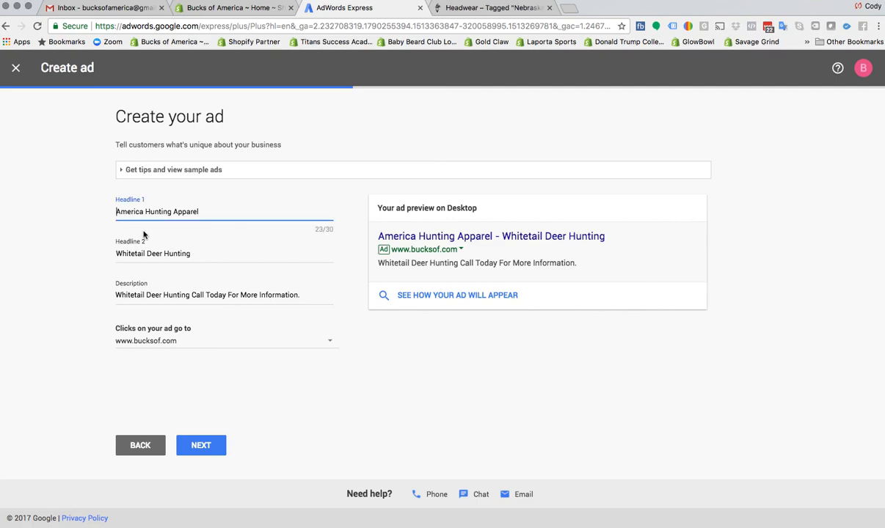
pyautogui.write('Official ')
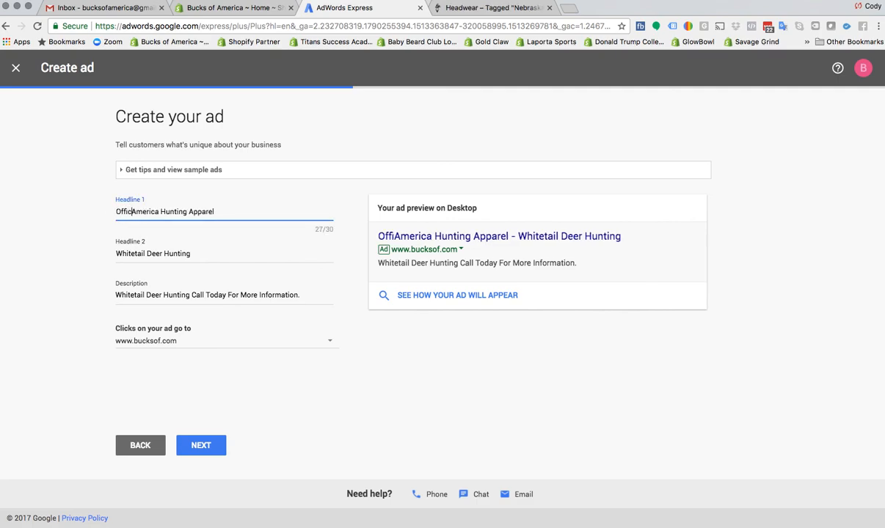
pyautogui.write('Bucksof.co')
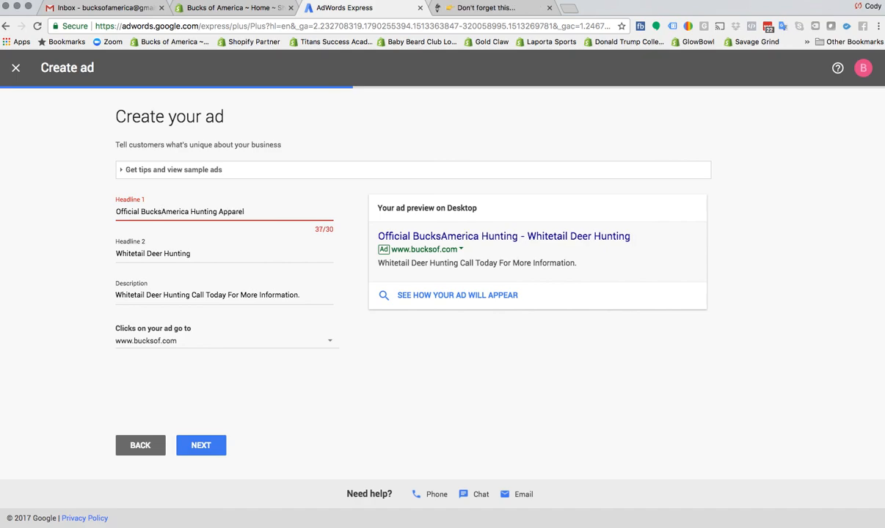
pyautogui.write('m')
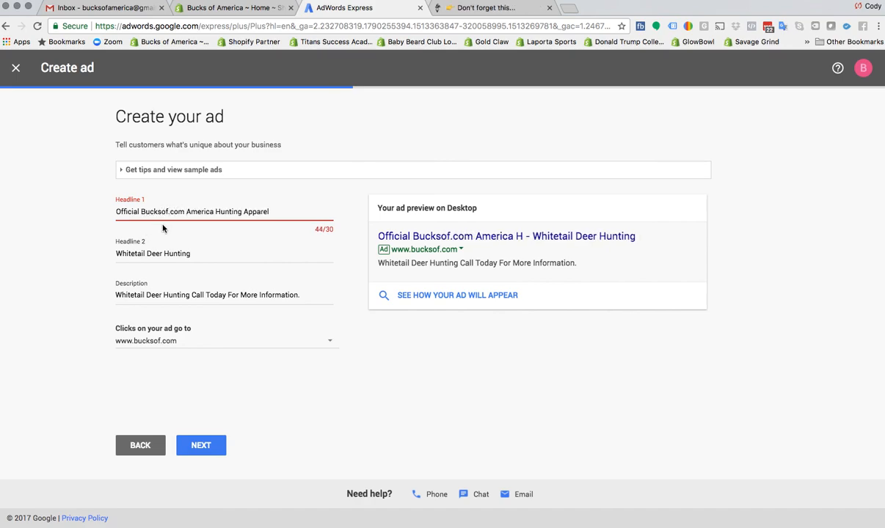
pyautogui.moveTo(270, 211); pyautogui.dragTo(186, 212)
pyautogui.press('BackSpace')
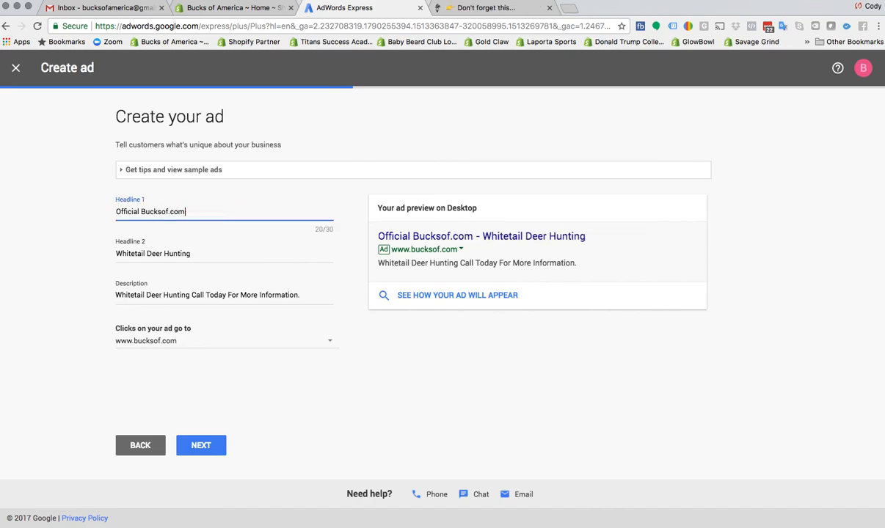
# Replace the ad's second headline with "Bucks of Nebraska"
pyautogui.moveTo(252, 254); pyautogui.dragTo(80, 250)
pyautogui.write('B')
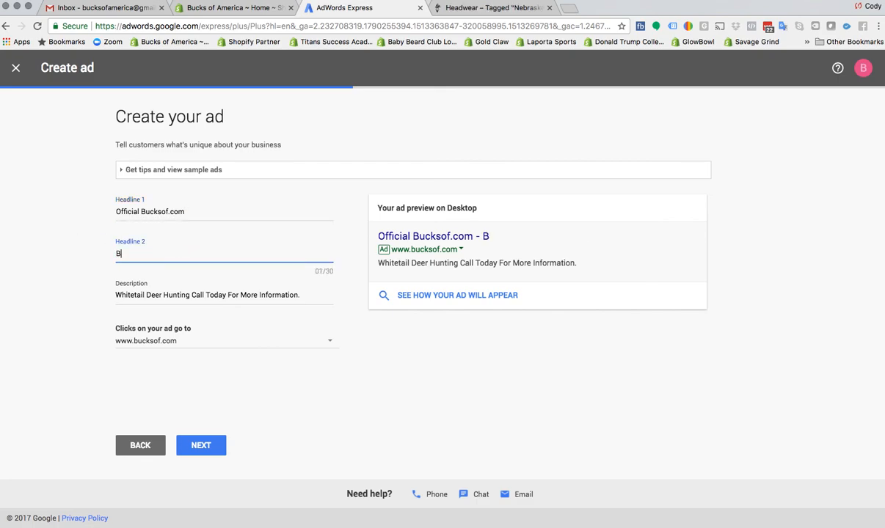
pyautogui.write('uckso f')
pyautogui.write('of Ameri')
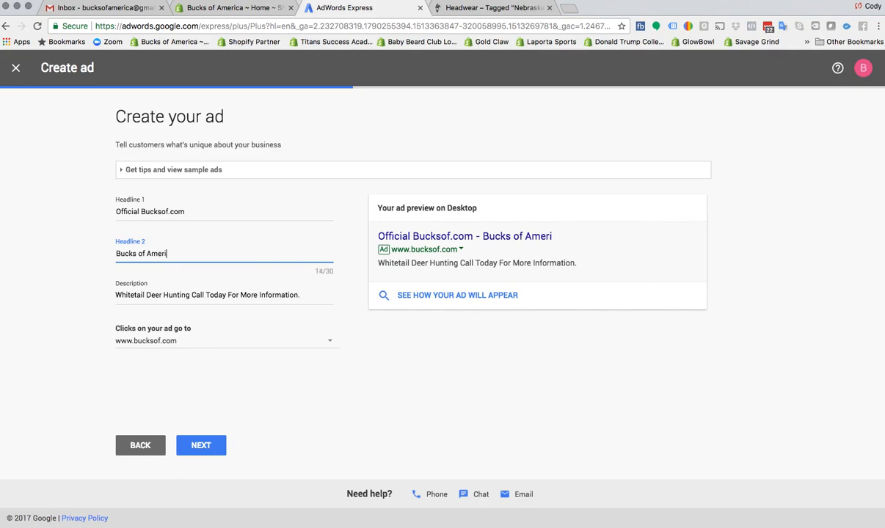
pyautogui.write('ca Hin')
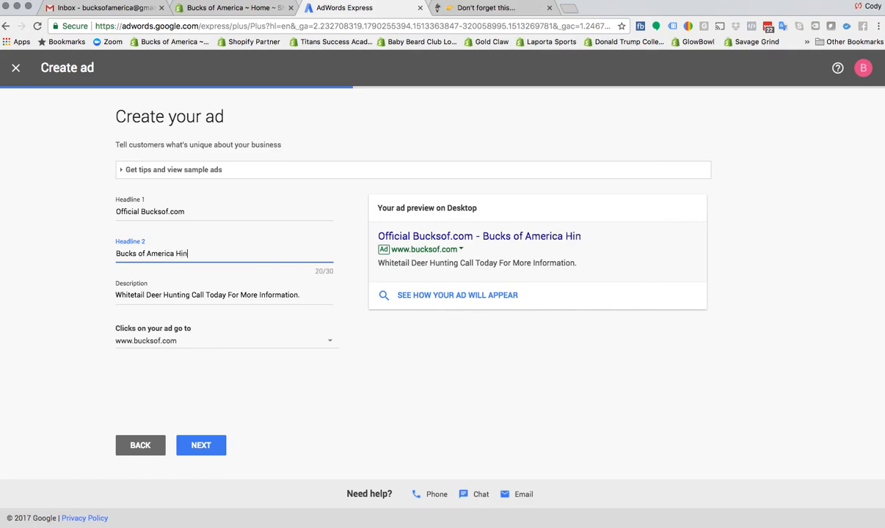
pyautogui.press('BackSpace')
pyautogui.press('BackSpace')
pyautogui.press('BackSpace')
pyautogui.press('BackSpace')
pyautogui.press('BackSpace')
pyautogui.press('BackSpace')
pyautogui.press('BackSpace')
pyautogui.press('BackSpace')
pyautogui.press('BackSpace')
pyautogui.press('BackSpace')
pyautogui.press('BackSpace')
pyautogui.press('BackSpace')
pyautogui.press('BackSpace')
pyautogui.write('Nebraska')
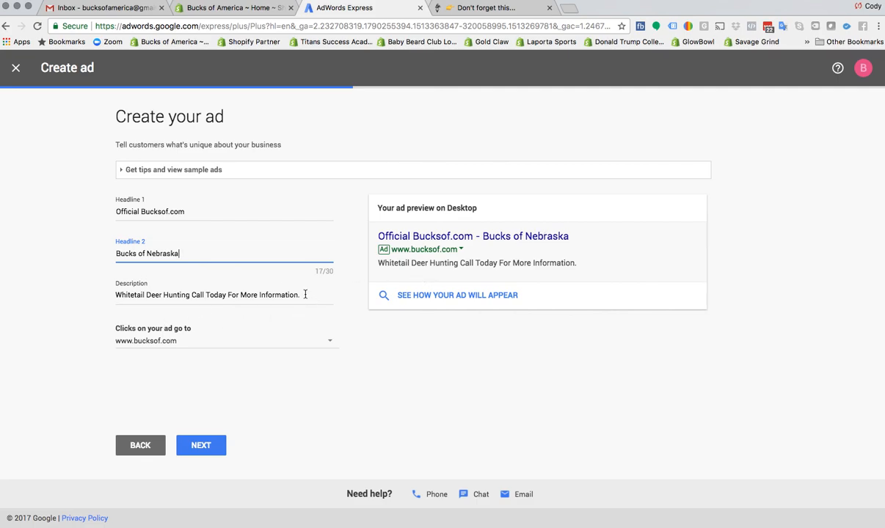
# Replace the ad description with "Bucks of Nebraska Hunting & Fishing Hats."
pyautogui.moveTo(300, 294); pyautogui.dragTo(106, 293)
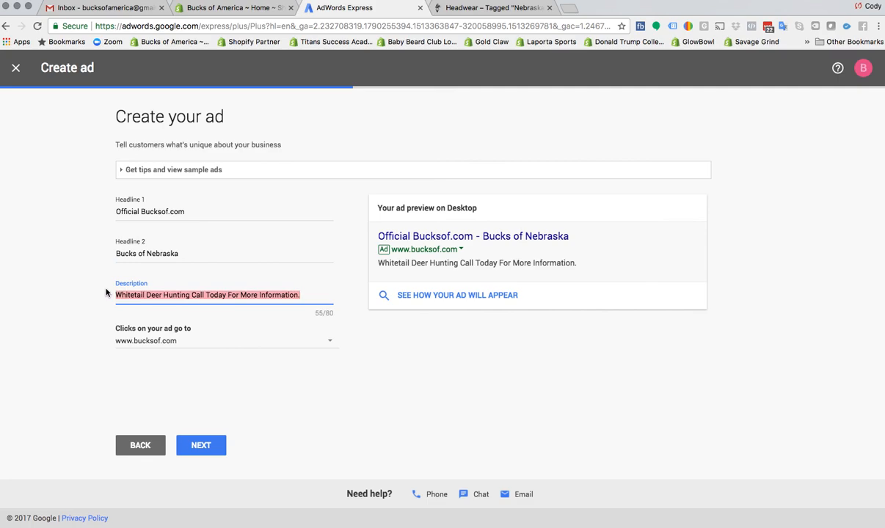
pyautogui.write('Bucks of Neg')
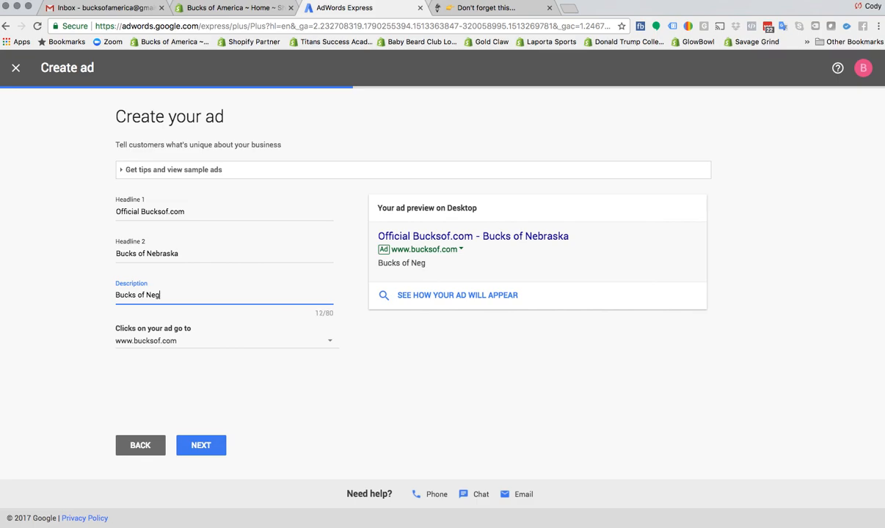
pyautogui.press('BackSpace')
pyautogui.write('braska Hunting And')
pyautogui.press('BackSpace')
pyautogui.press('BackSpace')
pyautogui.press('BackSpace')
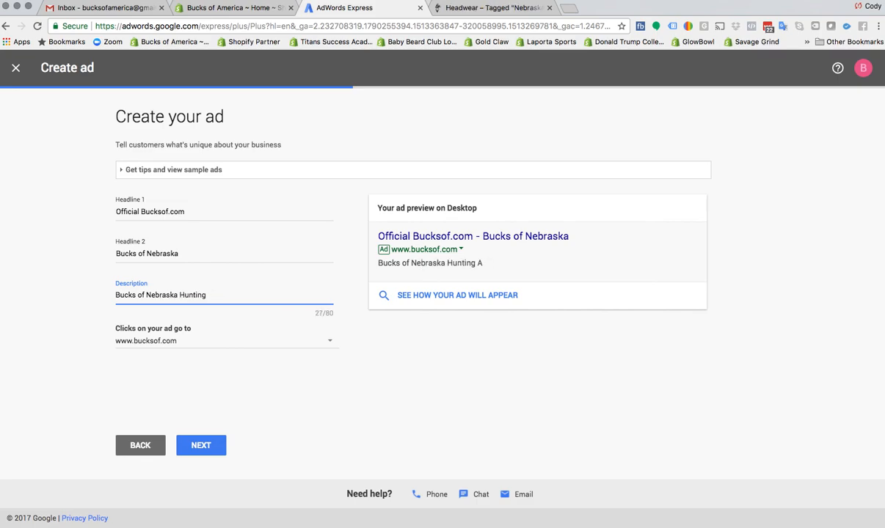
pyautogui.write('& Fishing Hats')
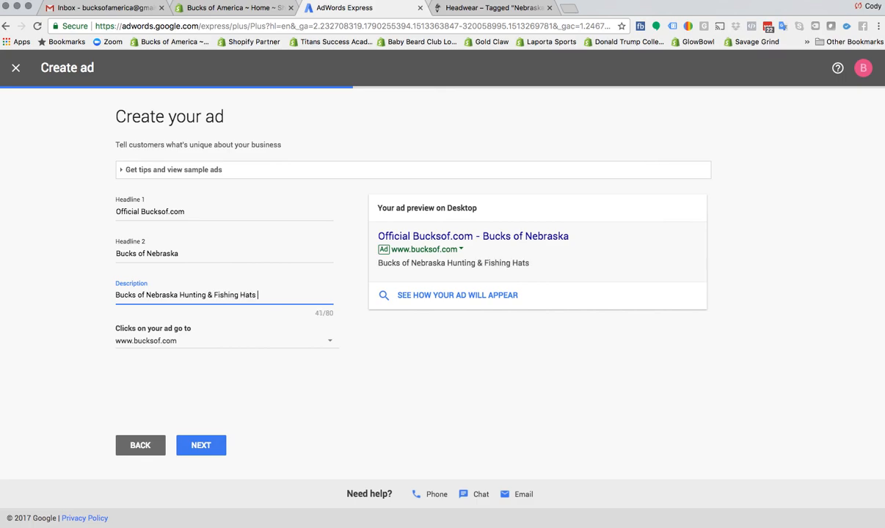
pyautogui.write(' for our')
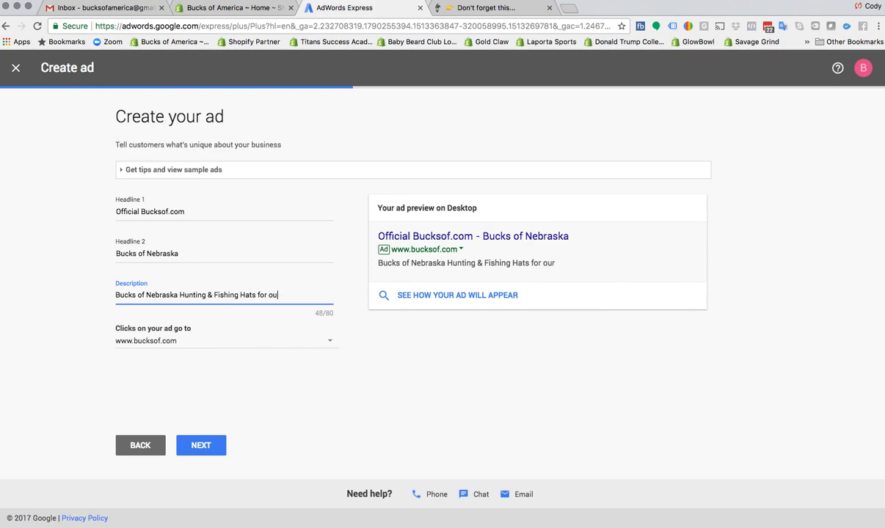
pyautogui.press('BackSpace')
pyautogui.press('BackSpace')
pyautogui.press('BackSpace')
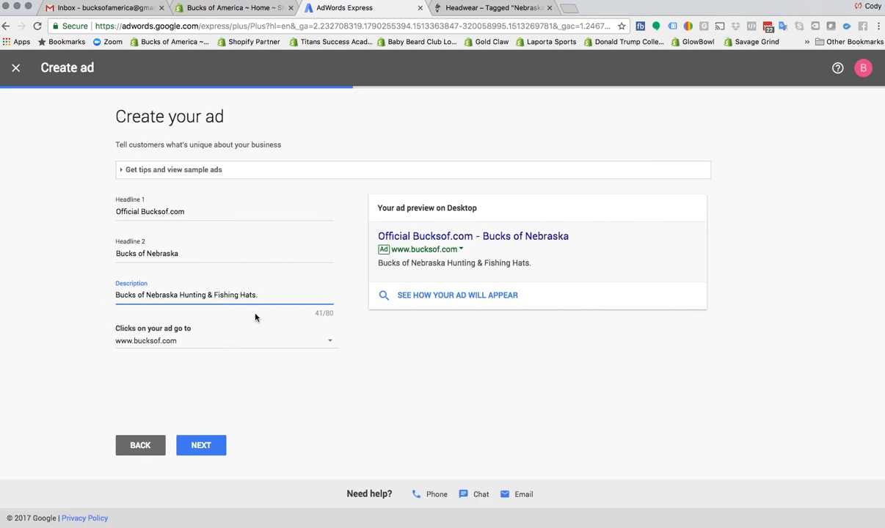
pyautogui.click(453, 9)
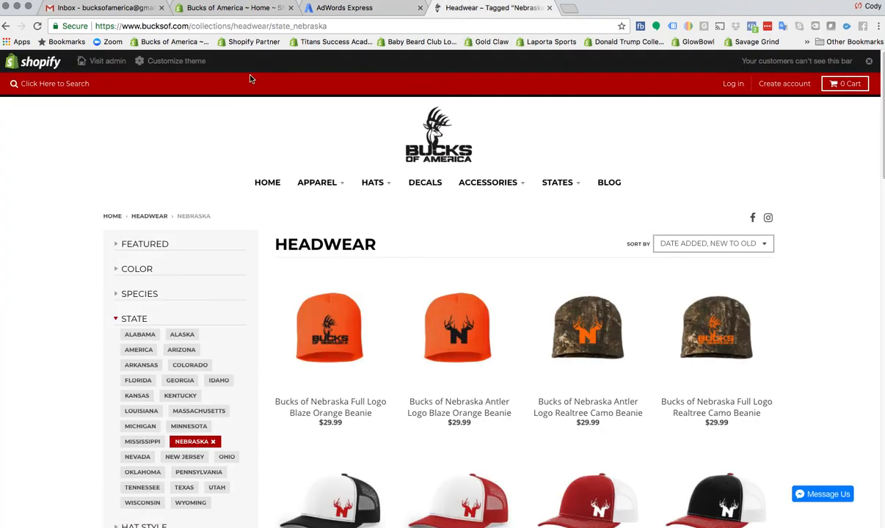
pyautogui.click(233, 27)
pyautogui.press('super+c')
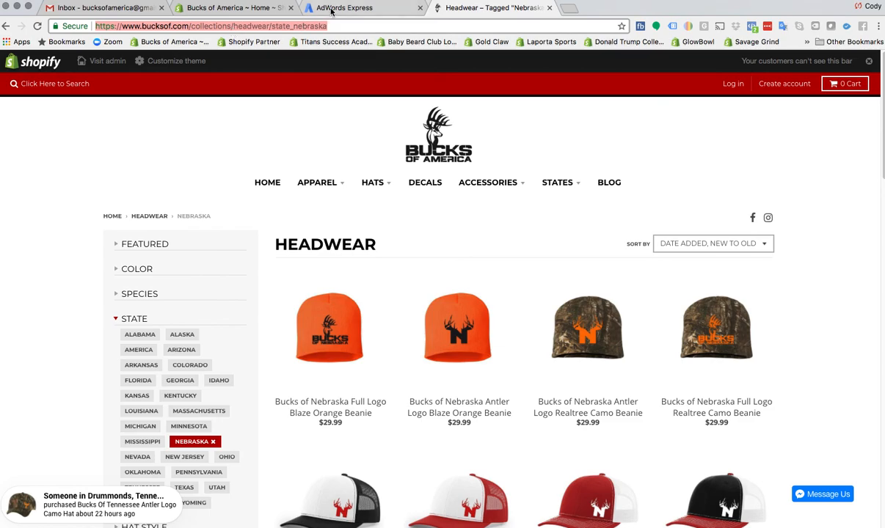
pyautogui.click(316, 8)
pyautogui.click(197, 347)
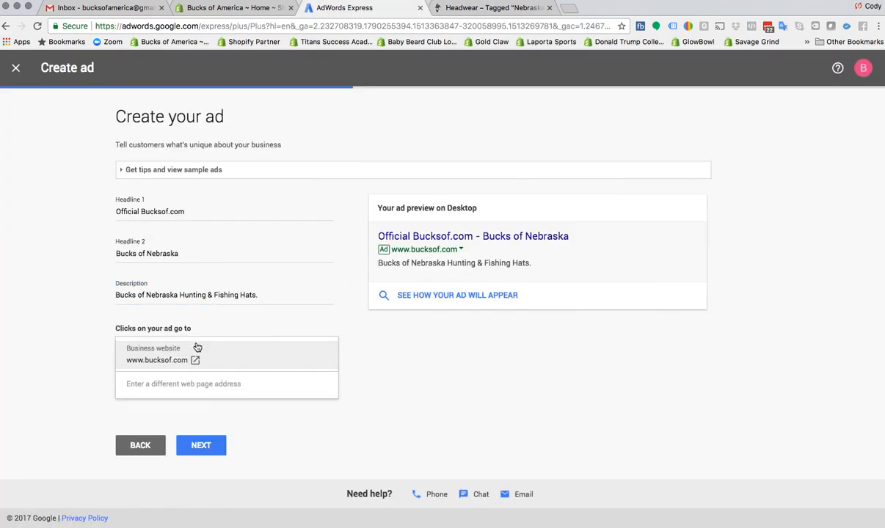
pyautogui.click(206, 382)
pyautogui.press('super+v')
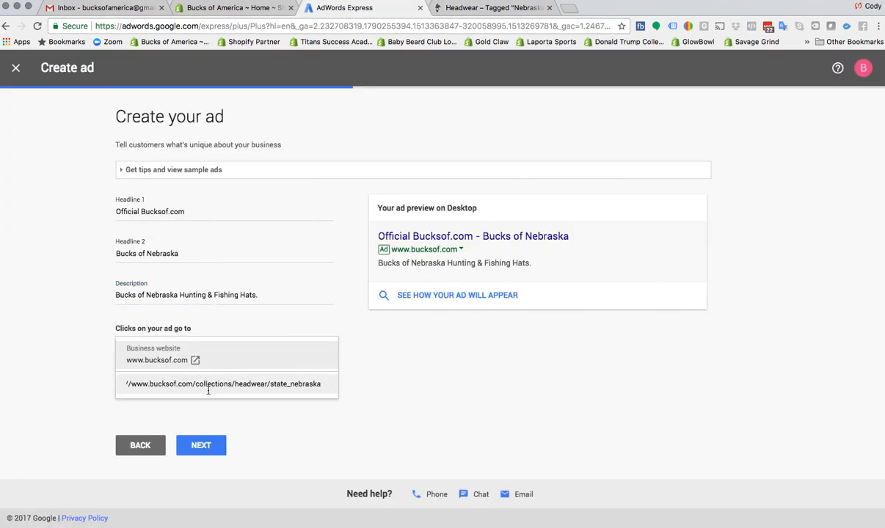
pyautogui.press('Return')
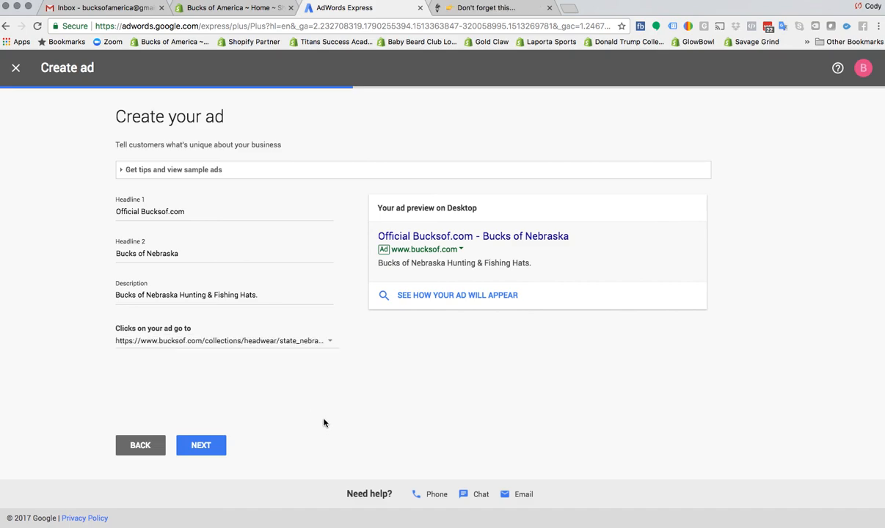
# Proceed from the ad text to the budget, set the daily average to $20 and continue to the settings review
pyautogui.click(223, 445)
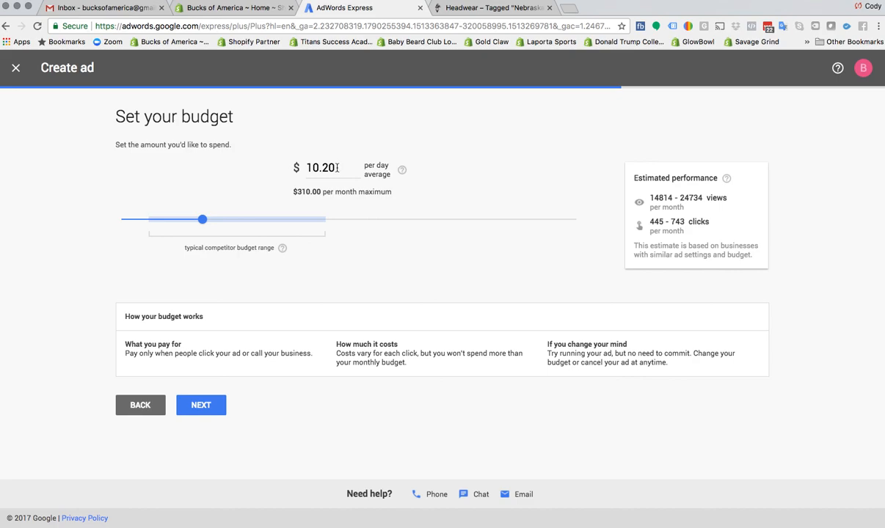
pyautogui.moveTo(338, 167); pyautogui.dragTo(295, 168)
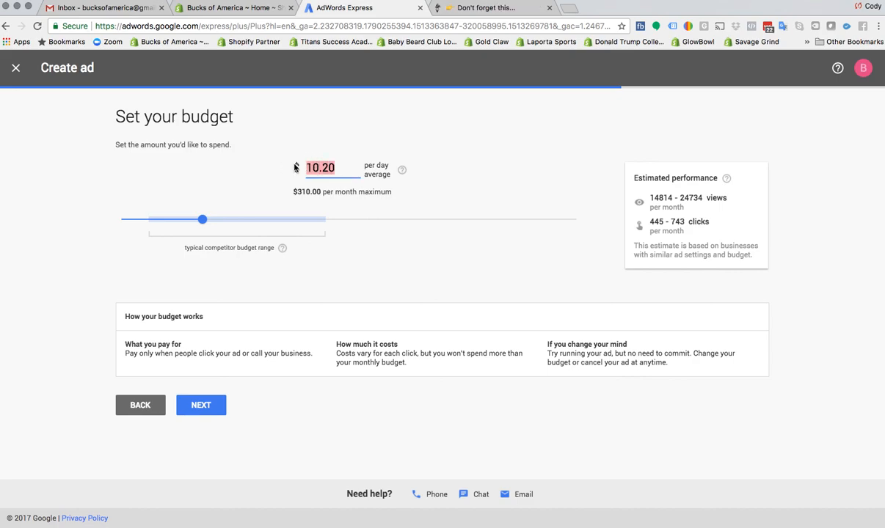
pyautogui.write('20')
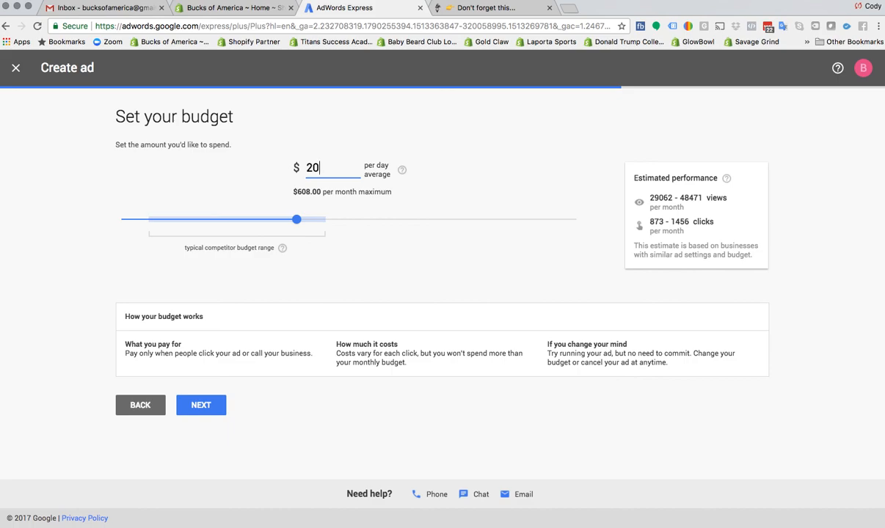
pyautogui.click(376, 256)
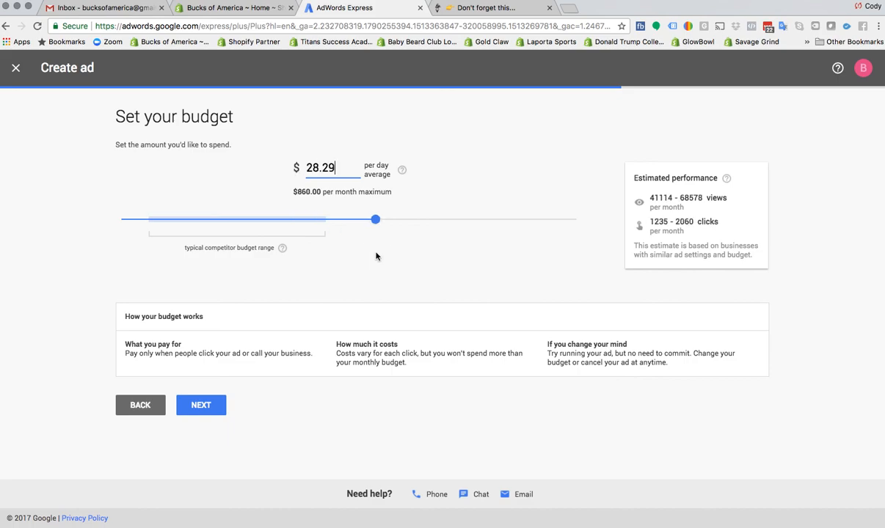
pyautogui.moveTo(336, 168); pyautogui.dragTo(293, 168)
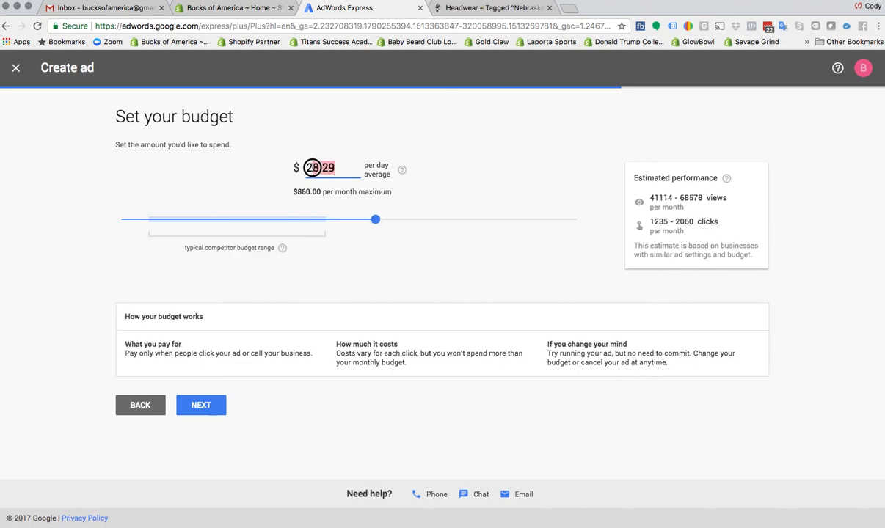
pyautogui.write('20')
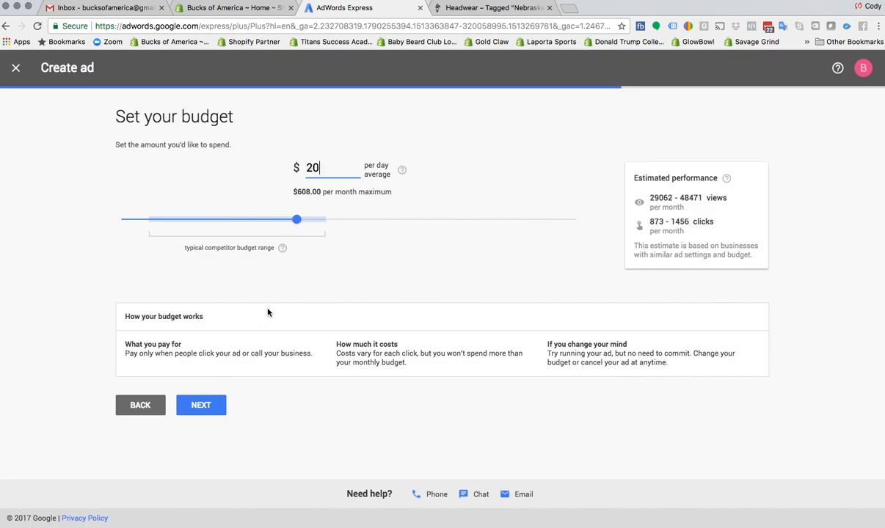
pyautogui.click(207, 410)
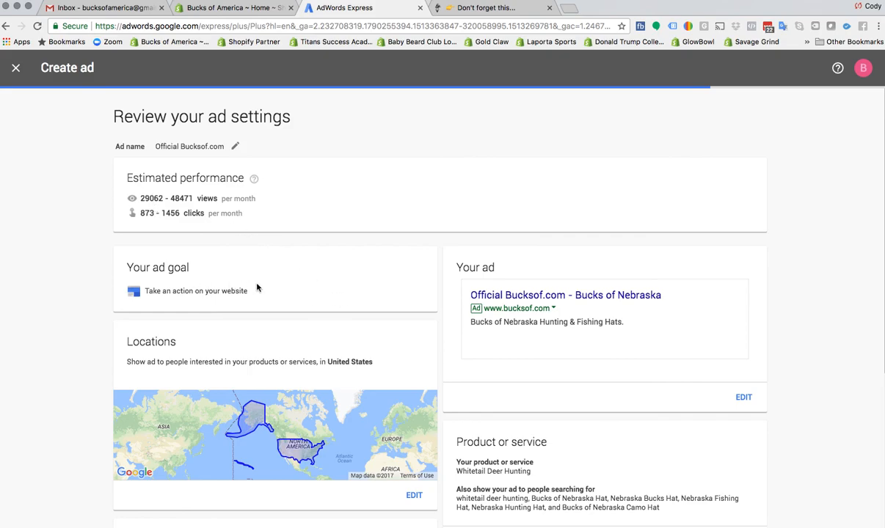
# Review the ad's goal, location, text, product phrases and budget, and accept the settings
pyautogui.scroll(-3, 437, 297)
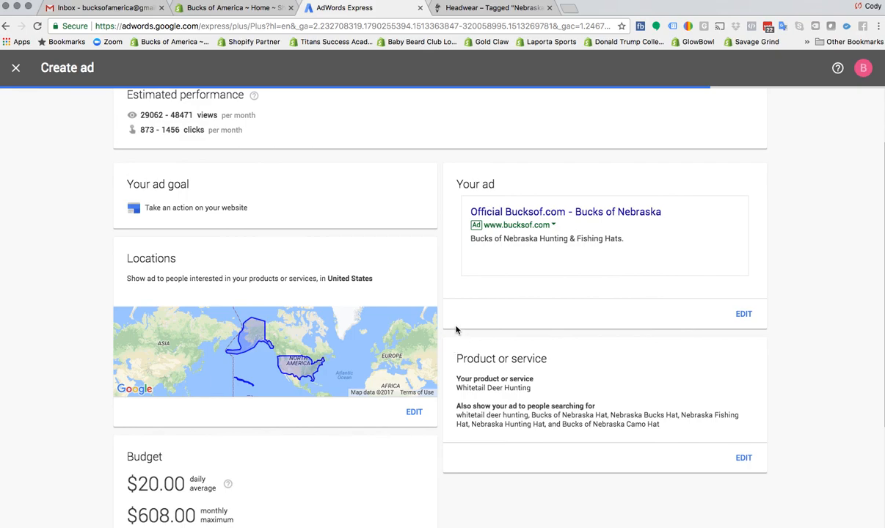
pyautogui.scroll(-1, 455, 330)
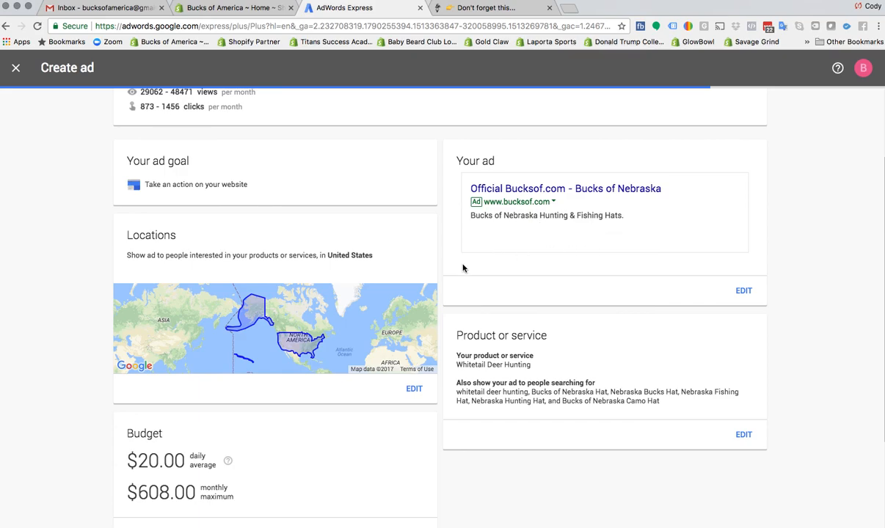
pyautogui.scroll(-1, 462, 268)
pyautogui.scroll(-3, 463, 268)
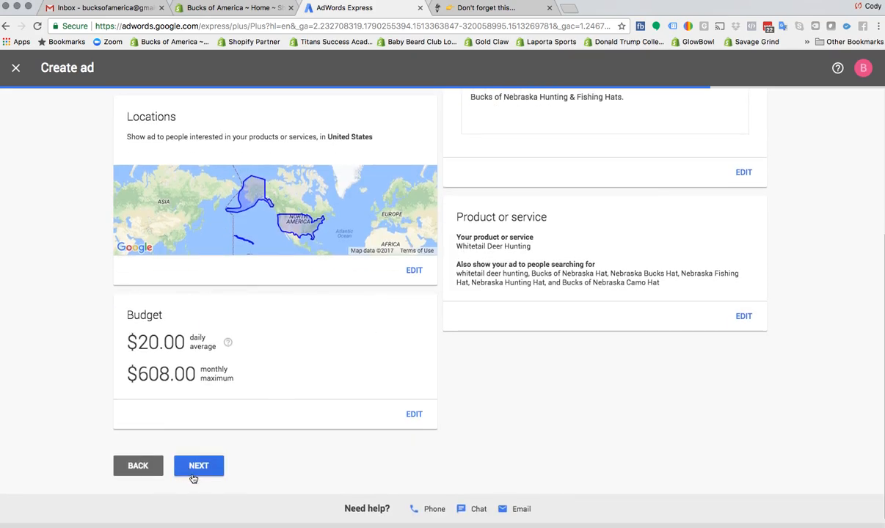
pyautogui.click(195, 469)
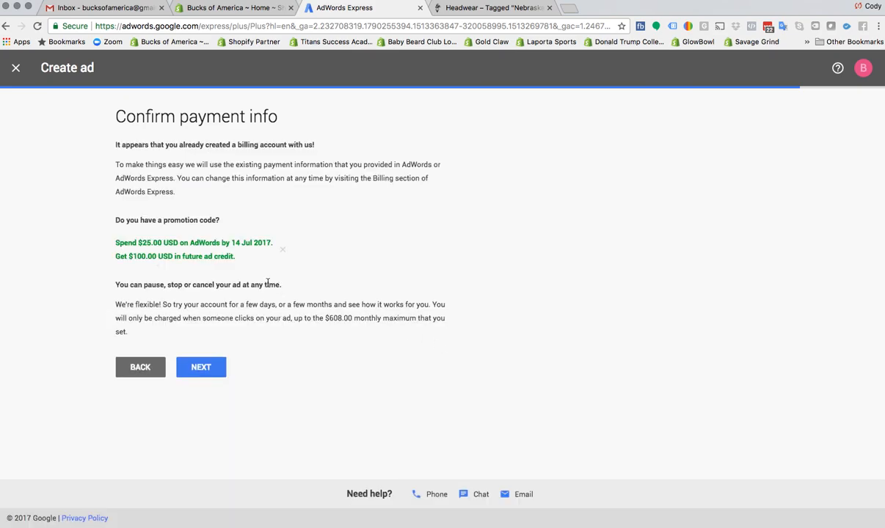
# Confirm the payment info, submit the ad without a promotional code and open its dashboard
pyautogui.click(203, 374)
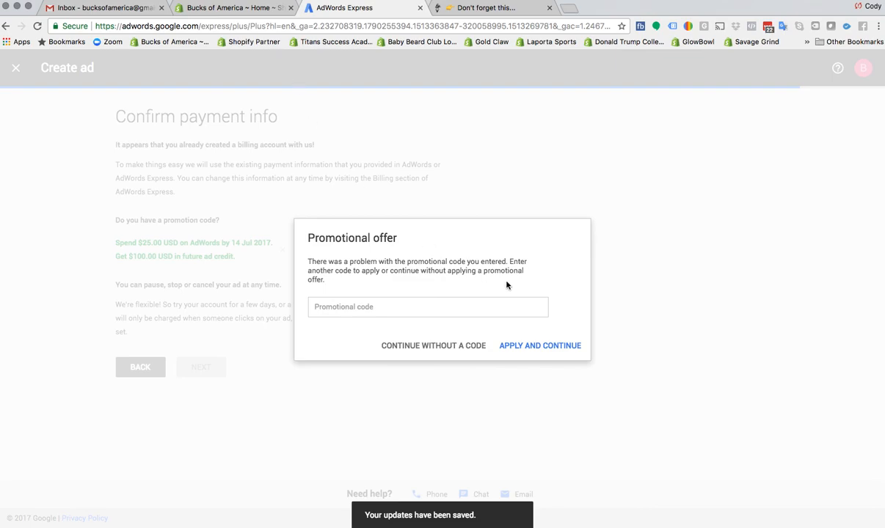
pyautogui.click(469, 345)
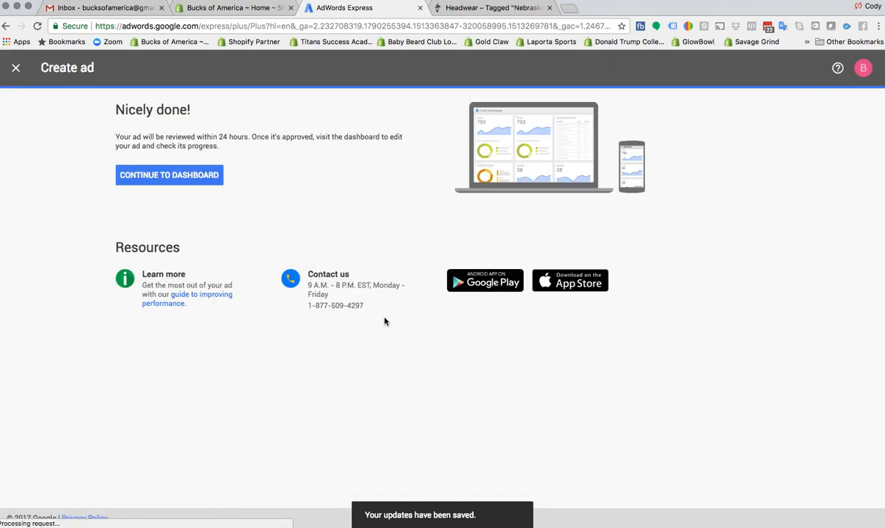
pyautogui.click(164, 179)
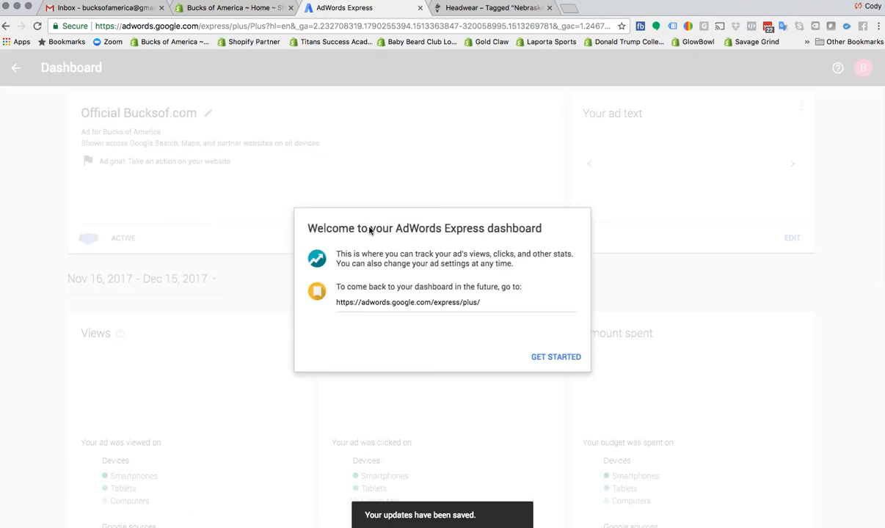
pyautogui.click(555, 357)
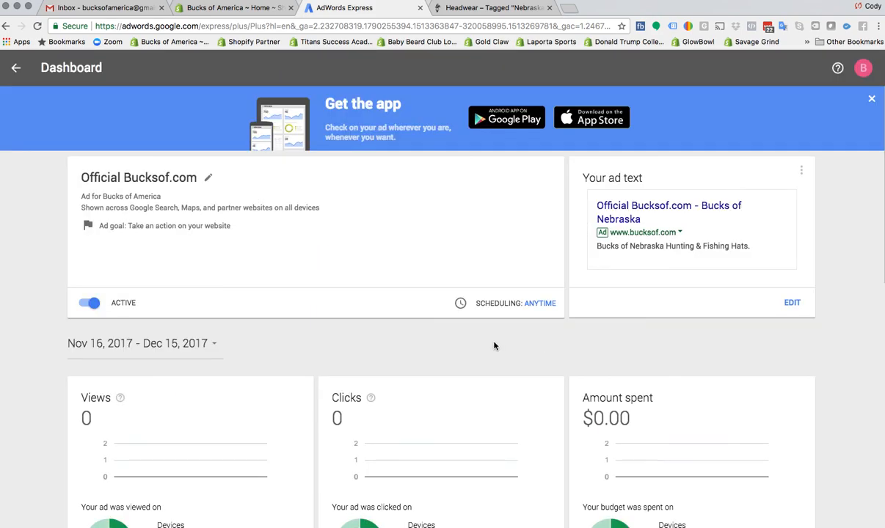
# Examine the ad dashboard's performance cards, search phrases, Google Analytics card and ad settings
pyautogui.scroll(-1, 492, 344)
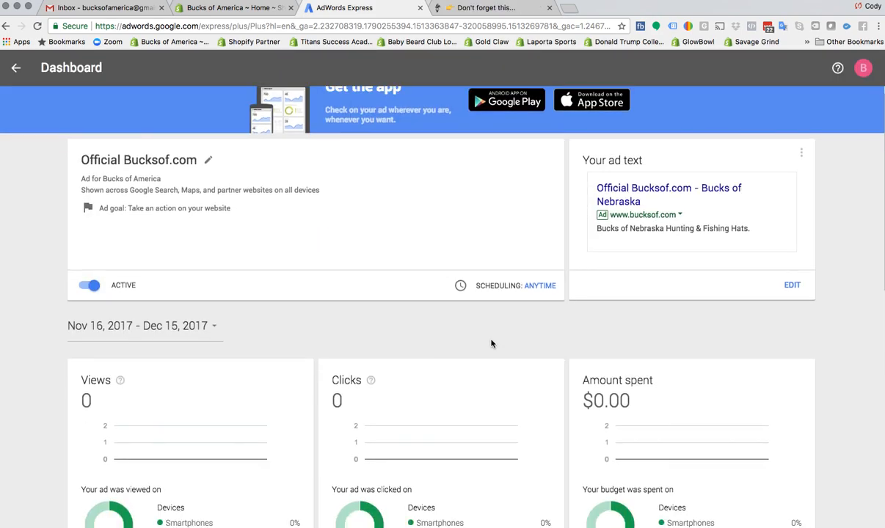
pyautogui.scroll(-10, 491, 344)
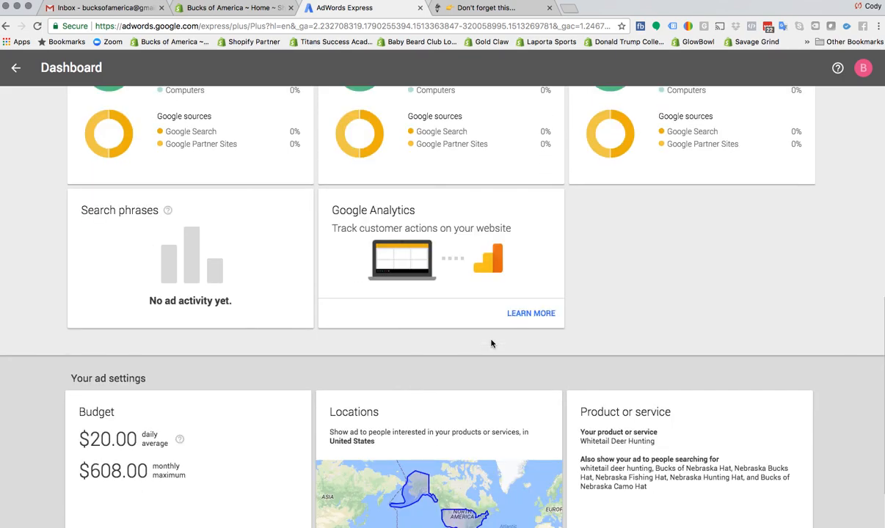
pyautogui.scroll(10, 492, 344)
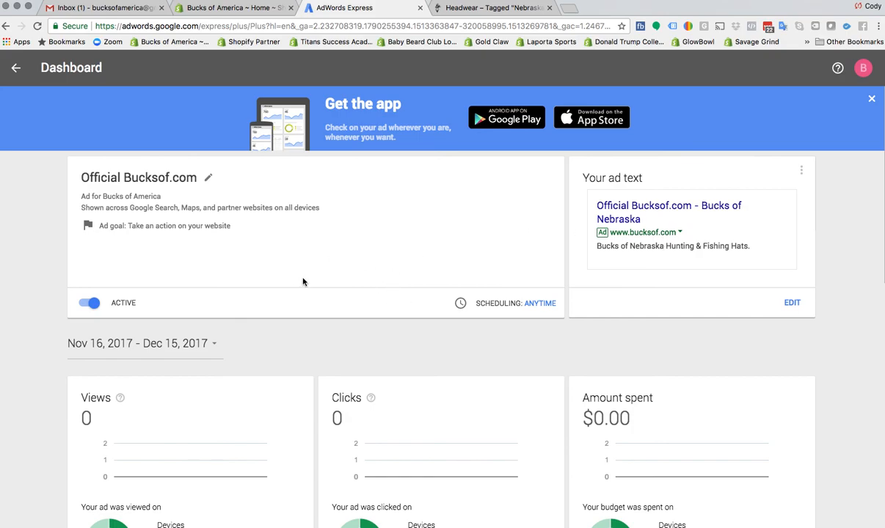
pyautogui.scroll(-6, 331, 270)
pyautogui.scroll(5, 447, 324)
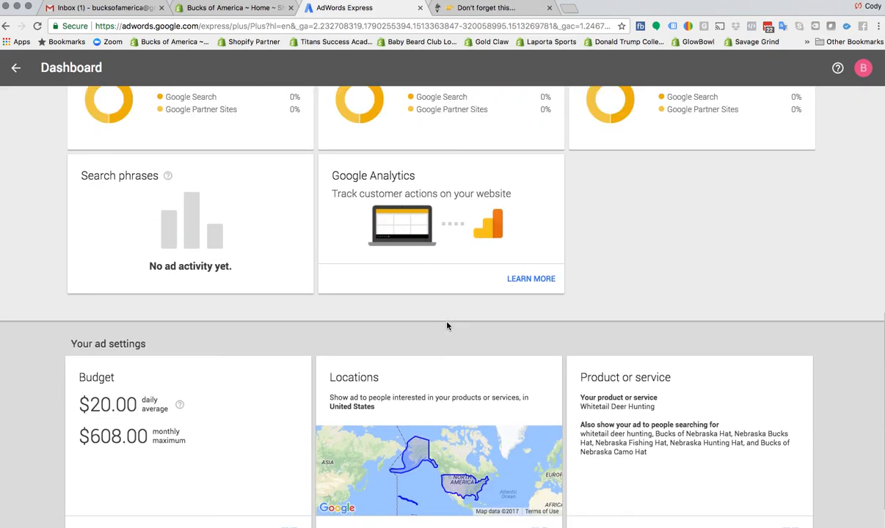
pyautogui.scroll(-3, 445, 319)
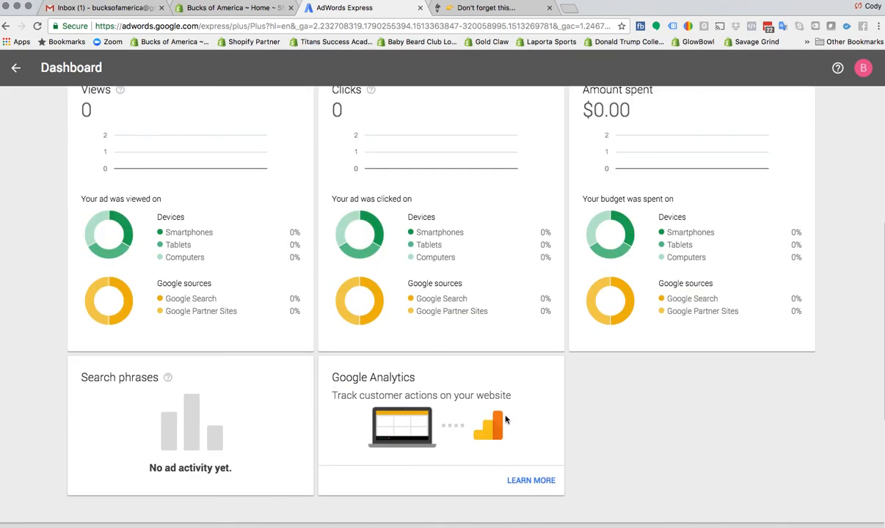
pyautogui.scroll(-1, 505, 419)
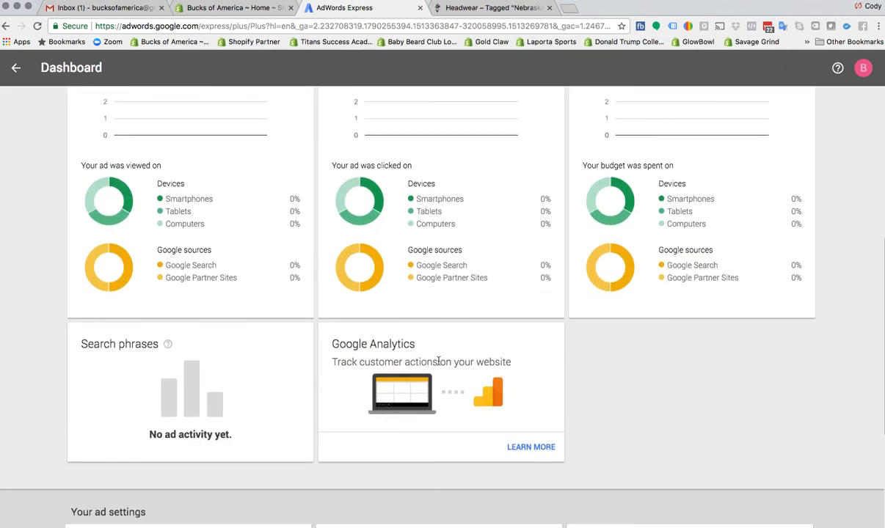
pyautogui.scroll(-1, 438, 362)
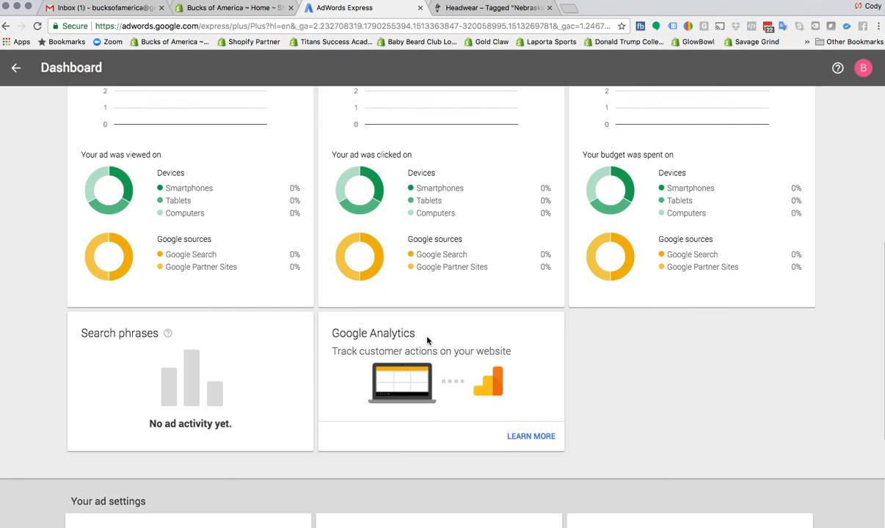
# Start the Google Analytics setup for tracking customer actions and agree to its terms with Google products and services sharing enabled
pyautogui.click(529, 436)
pyautogui.click(605, 412)
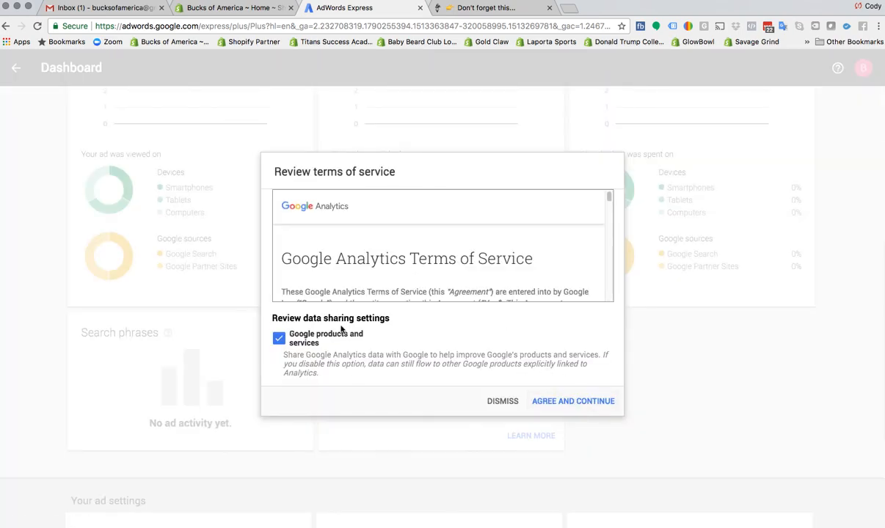
pyautogui.click(556, 403)
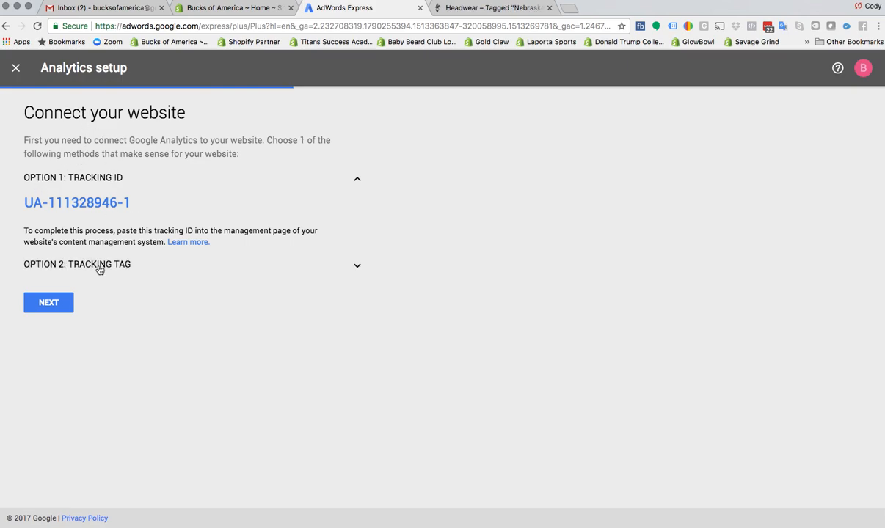
# Continue past the website connection and start a new marked webpage entry, with its URL open for editing
pyautogui.click(49, 304)
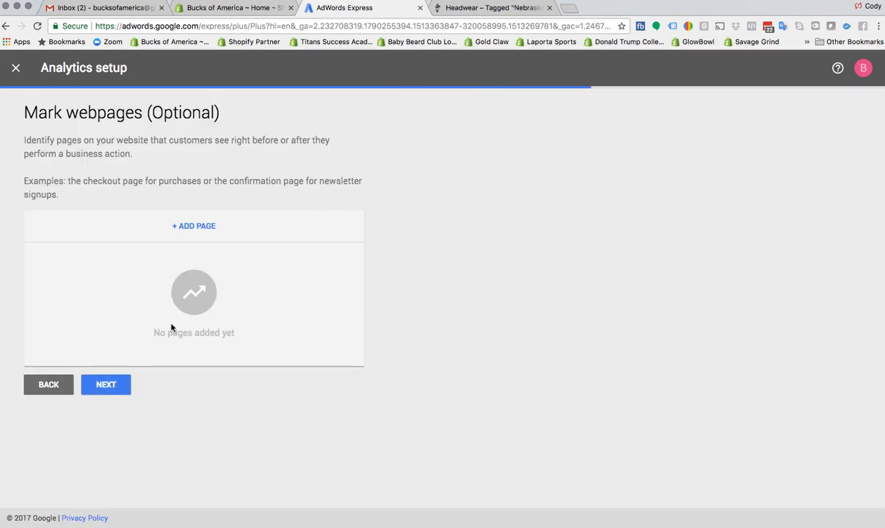
pyautogui.click(197, 227)
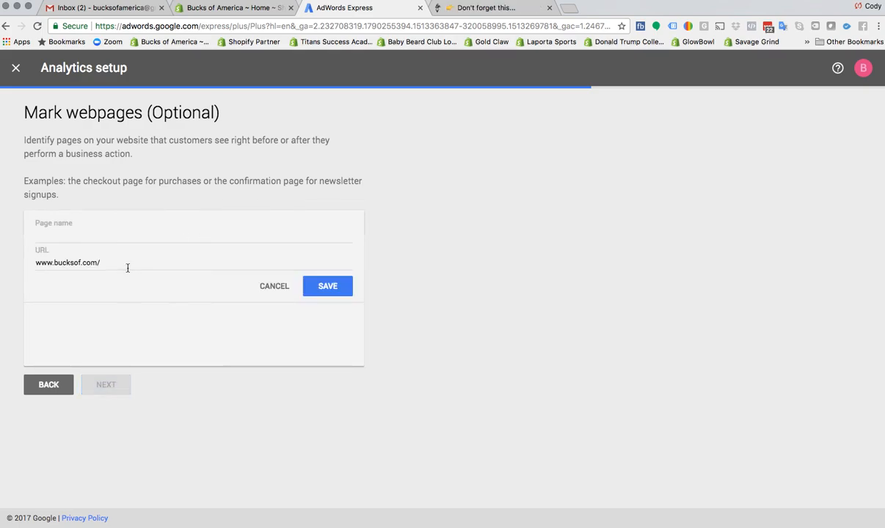
pyautogui.click(127, 262)
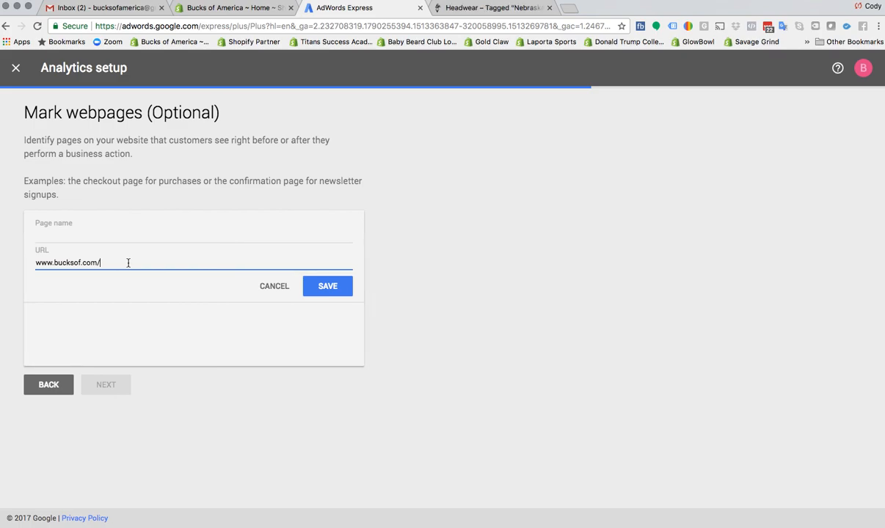
# Search Google in a new tab for "shopify cart opage url", open the cart permalinks help article and return to the results
pyautogui.click(569, 9)
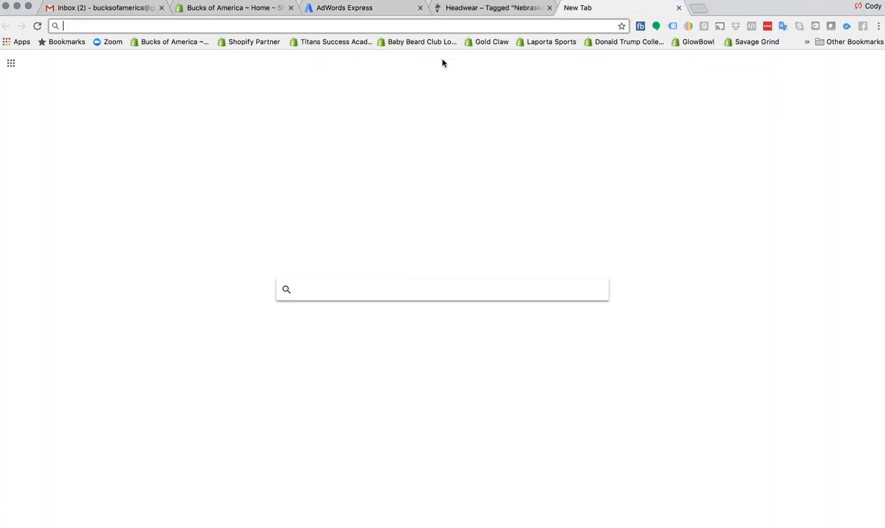
pyautogui.write('shopif')
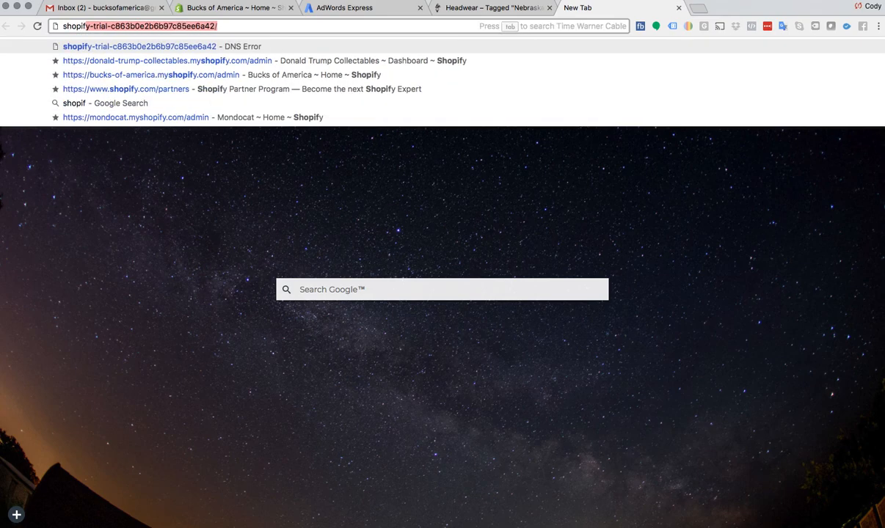
pyautogui.write('y cart opage url')
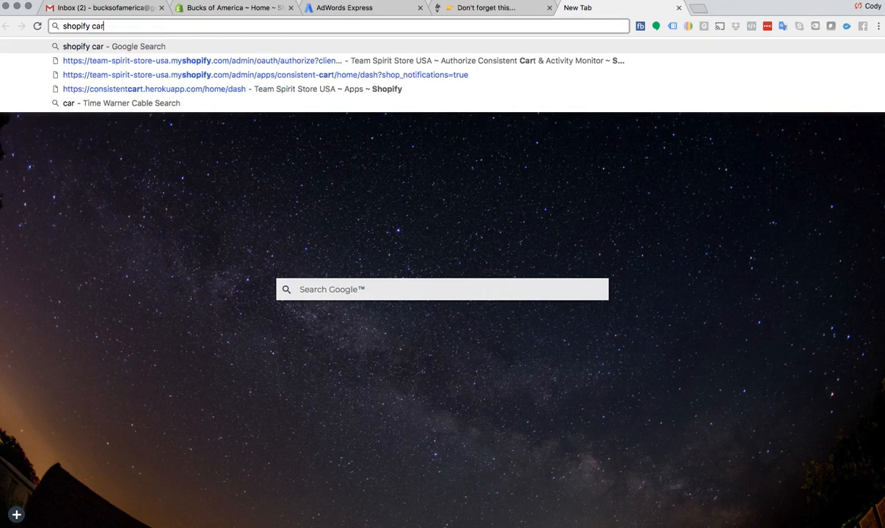
pyautogui.press('Return')
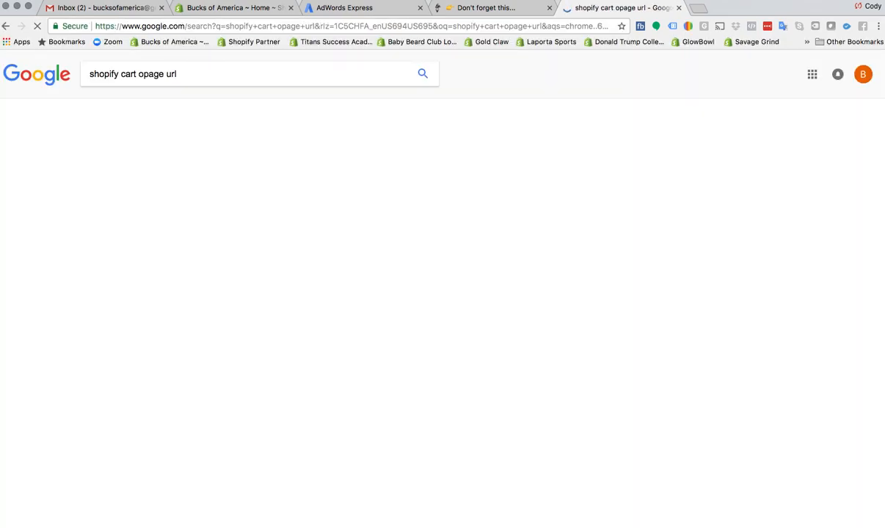
pyautogui.click(193, 273)
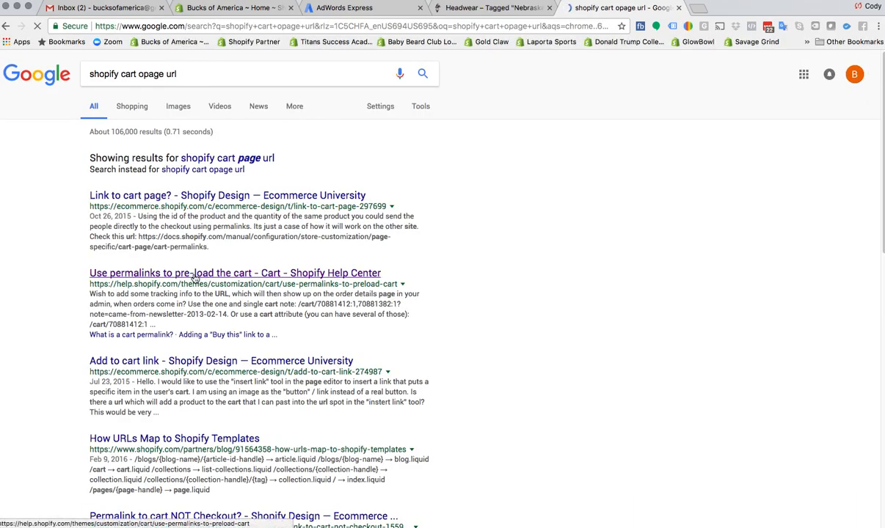
pyautogui.click(5, 26)
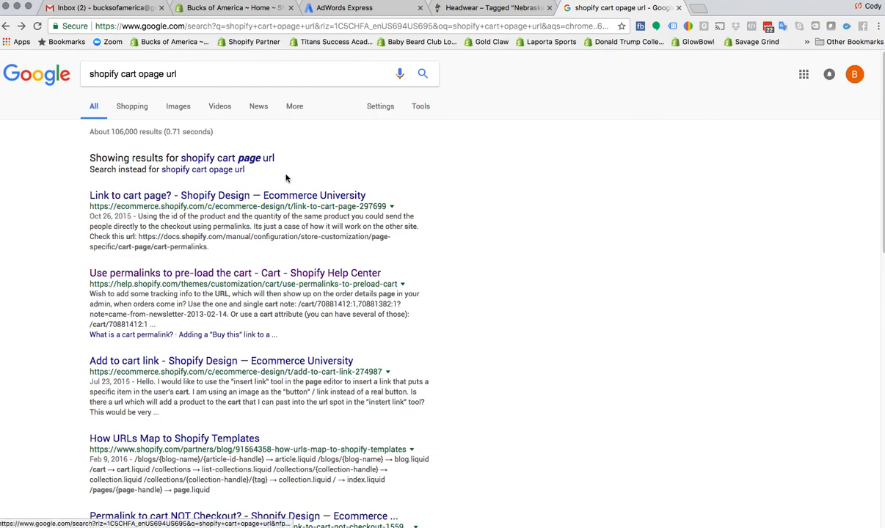
# Extend the Google search to "shopify cart opage url for analutics"
pyautogui.click(192, 73)
pyautogui.write('for ')
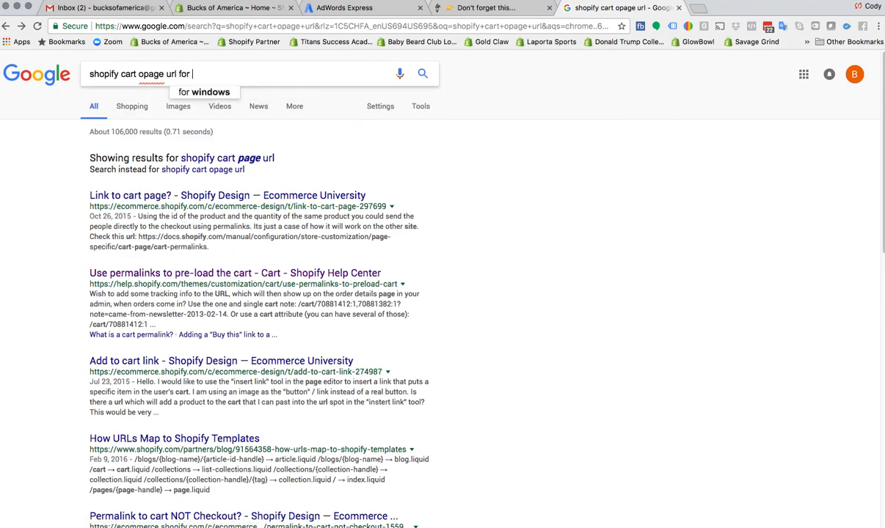
pyautogui.write('analutics')
pyautogui.press('Return')
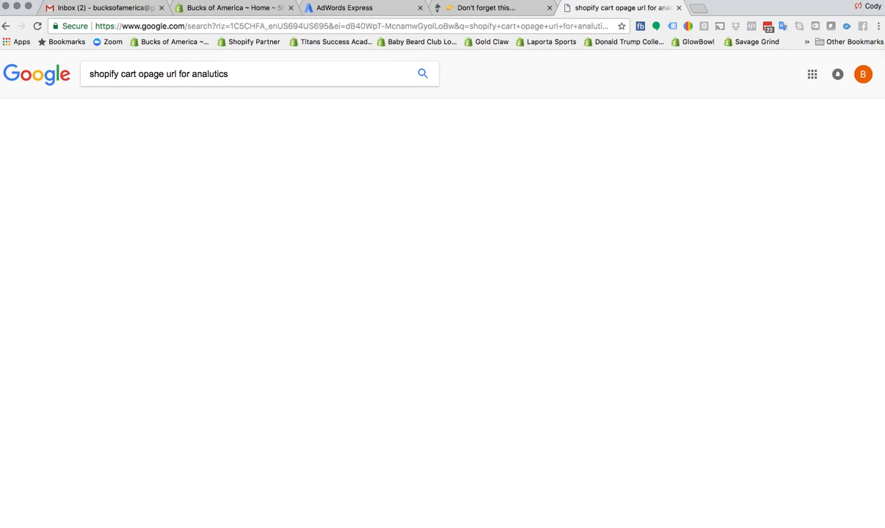
# Correct the Google search to "shopify cart opage url for analytics" and run it again
pyautogui.click(214, 74)
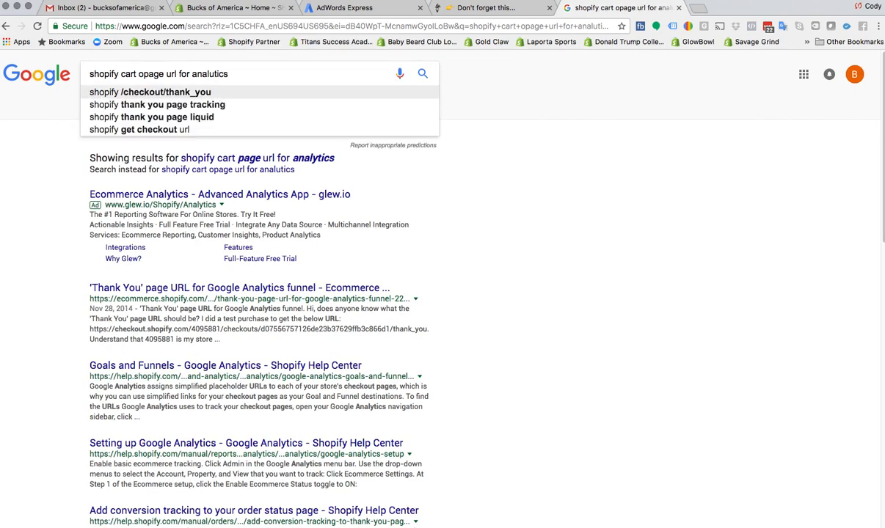
pyautogui.press('BackSpace')
pyautogui.write('y')
pyautogui.press('Return')
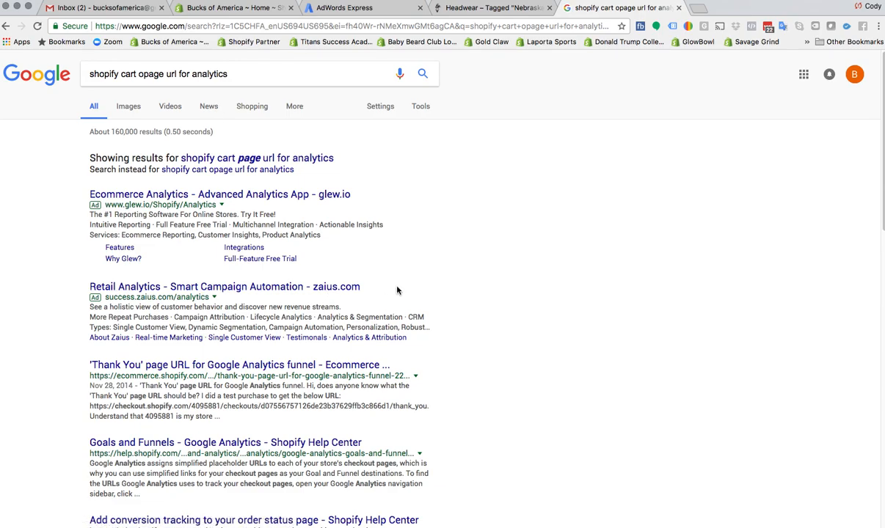
# Read the Shopify forum thread on the 'Thank You' page URL for Google Analytics, open its linked tracking document and close the thread
pyautogui.click(304, 350)
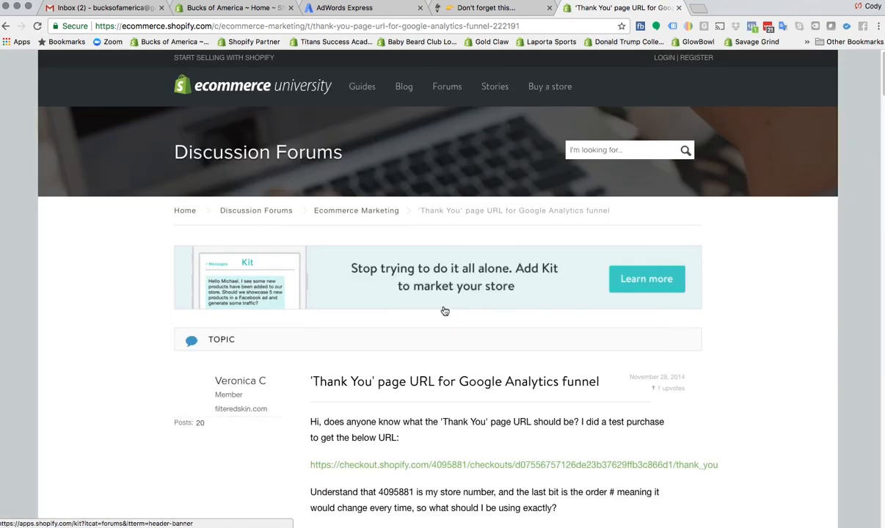
pyautogui.scroll(-3, 443, 308)
pyautogui.scroll(-5, 443, 308)
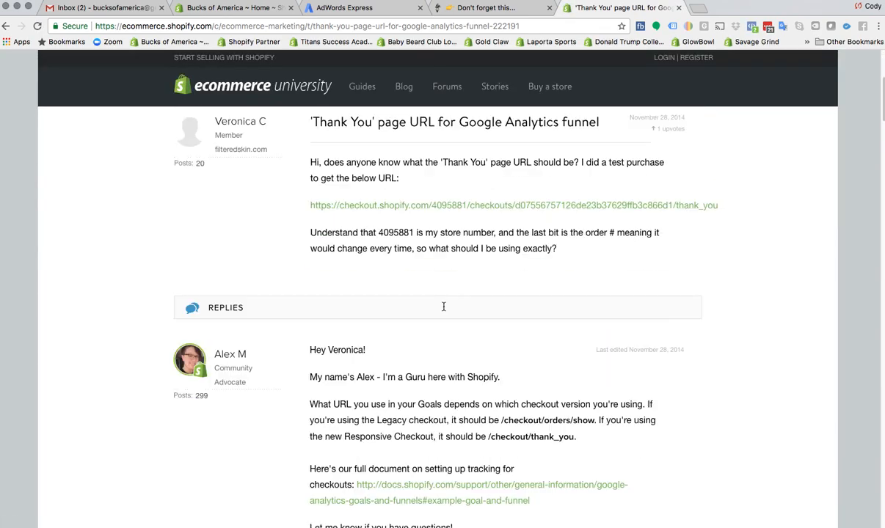
pyautogui.scroll(-5, 443, 308)
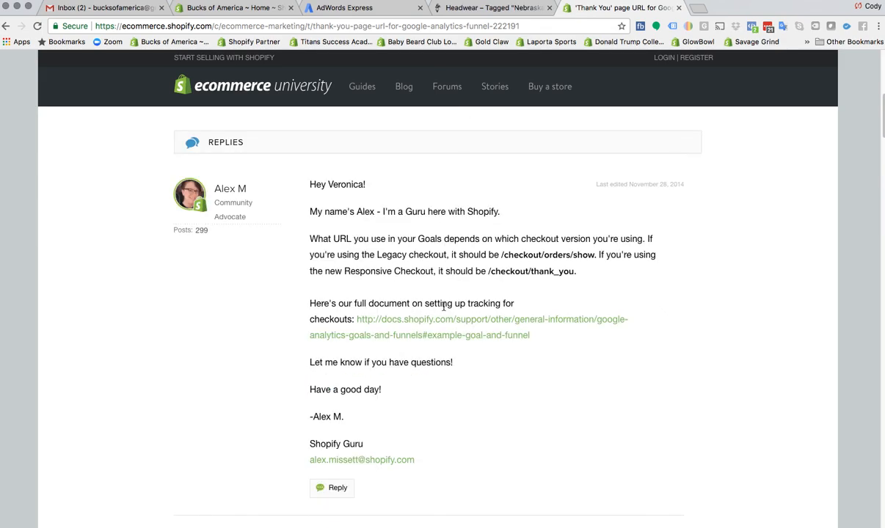
pyautogui.click(431, 320)
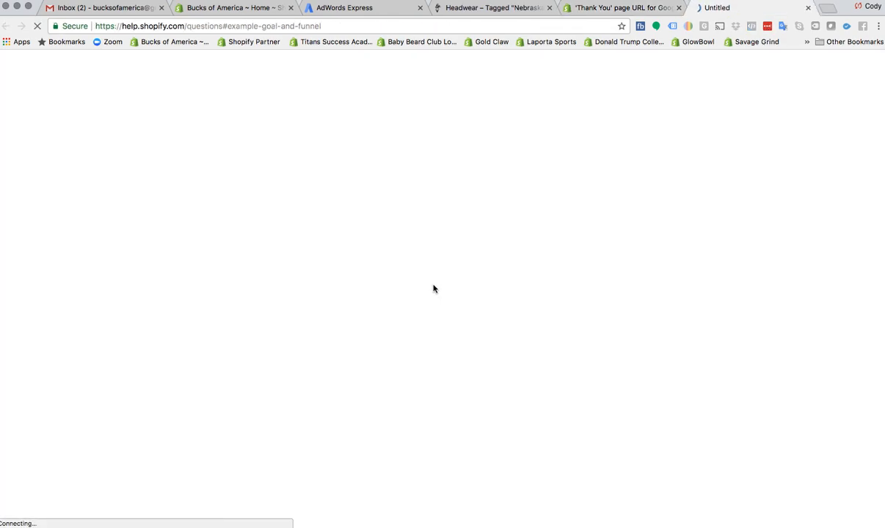
pyautogui.click(678, 7)
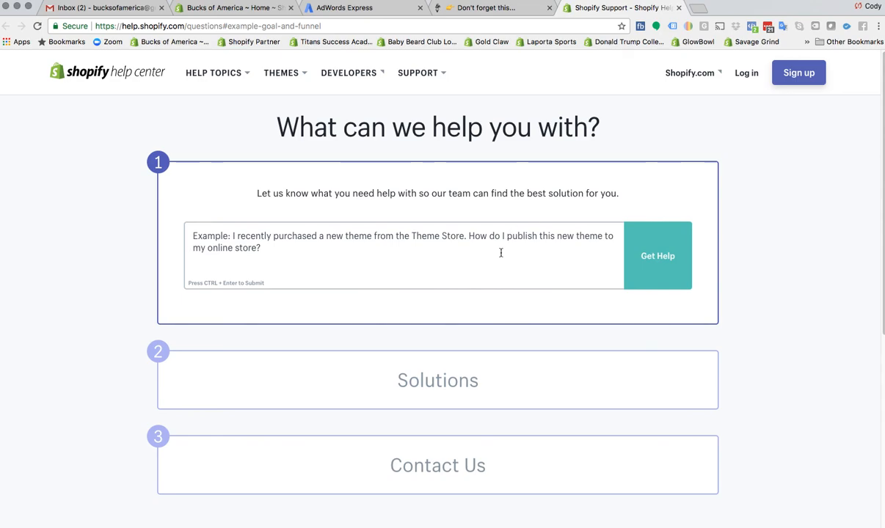
# Ask the Shopify Help Center for help with "google analytics url"
pyautogui.click(433, 255)
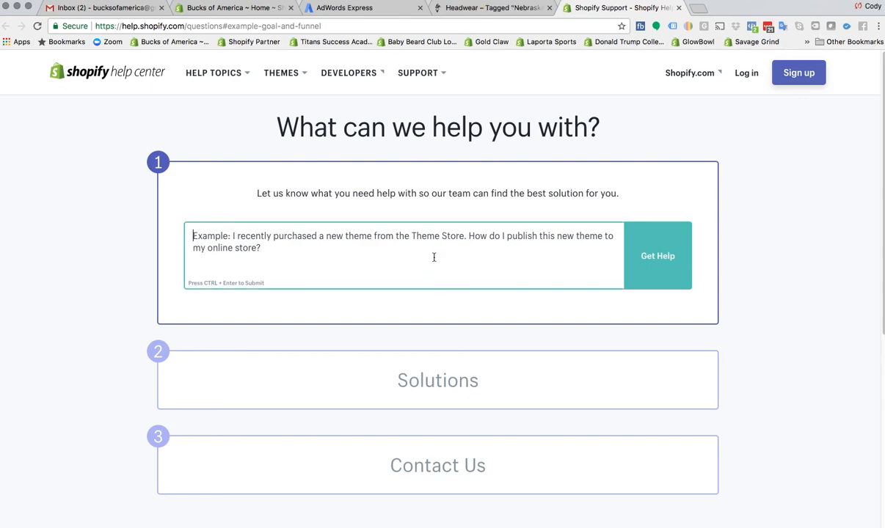
pyautogui.write('google analut')
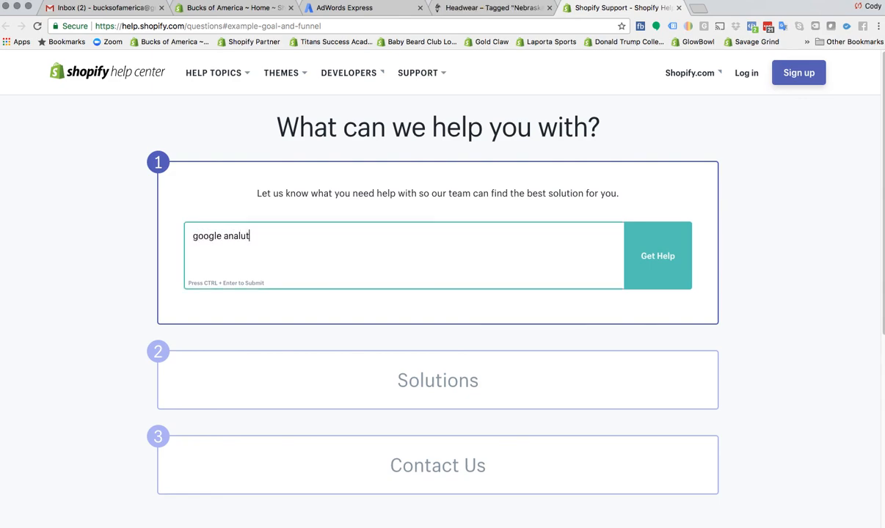
pyautogui.write('ics url')
pyautogui.click(243, 236)
pyautogui.press('BackSpace')
pyautogui.write('y')
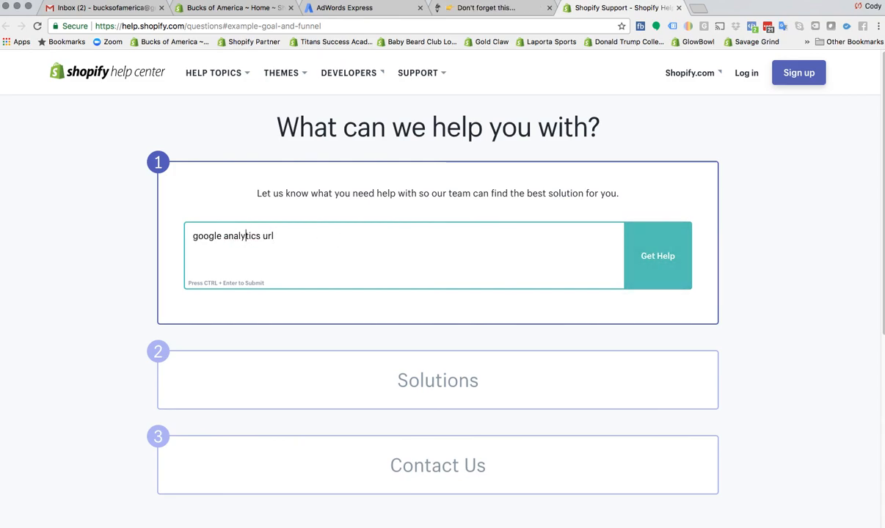
pyautogui.click(663, 257)
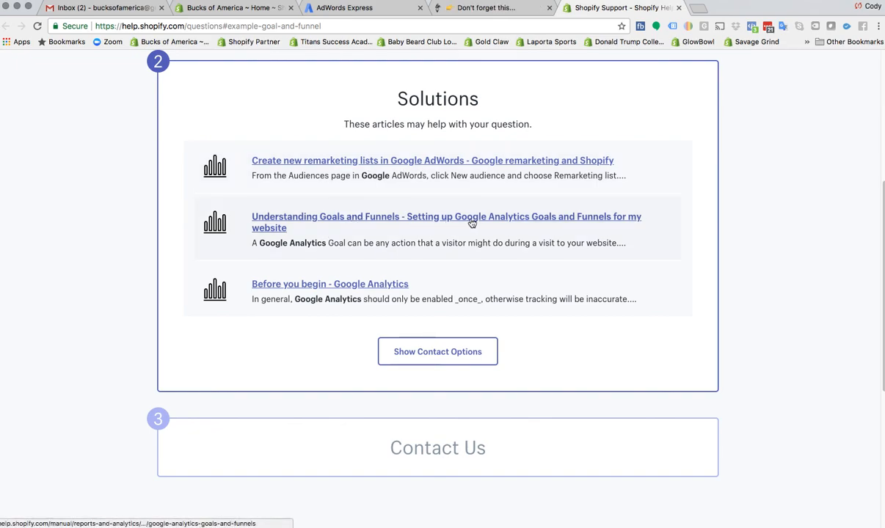
# Open the Understanding Goals and Funnels article, close the support page and find the table of funnel step URLs
pyautogui.click(409, 220)
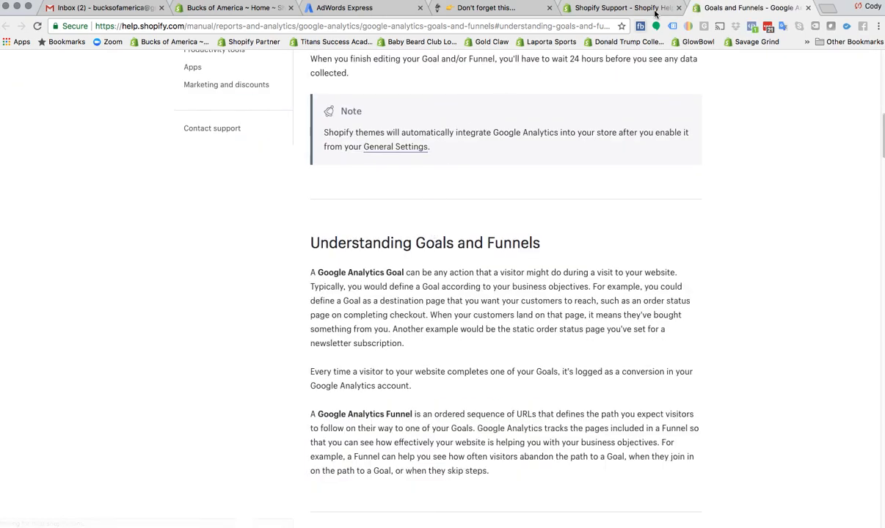
pyautogui.click(678, 7)
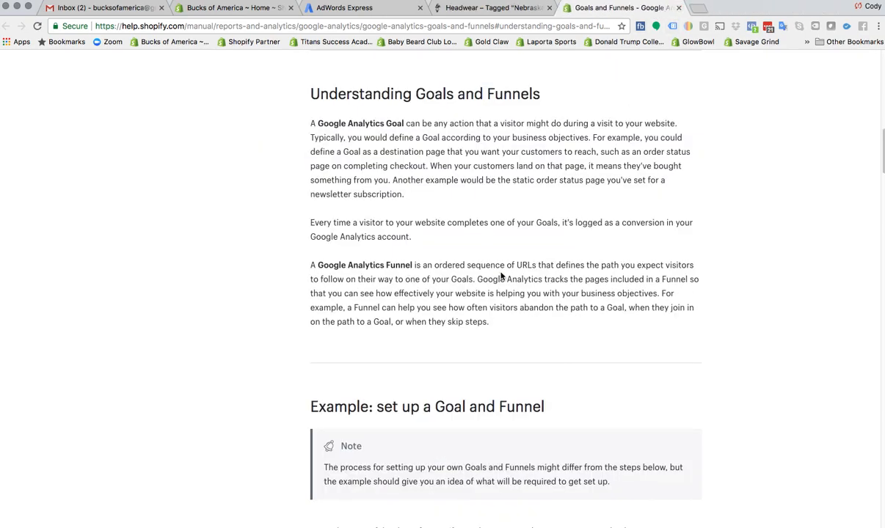
pyautogui.scroll(-10, 501, 275)
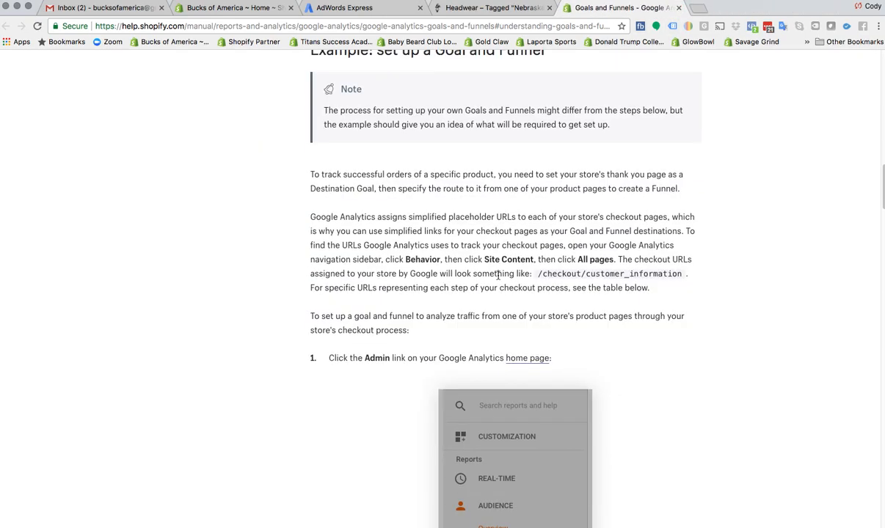
pyautogui.scroll(-4, 498, 275)
pyautogui.scroll(-8, 498, 277)
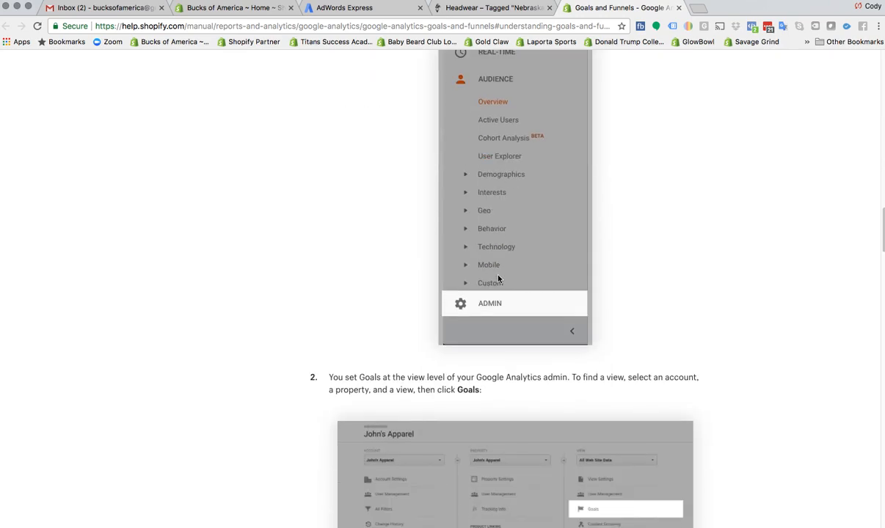
pyautogui.scroll(-15, 498, 278)
pyautogui.scroll(-10, 498, 278)
pyautogui.scroll(-5, 499, 278)
pyautogui.scroll(-13, 498, 278)
pyautogui.scroll(-7, 498, 278)
pyautogui.scroll(-2, 498, 278)
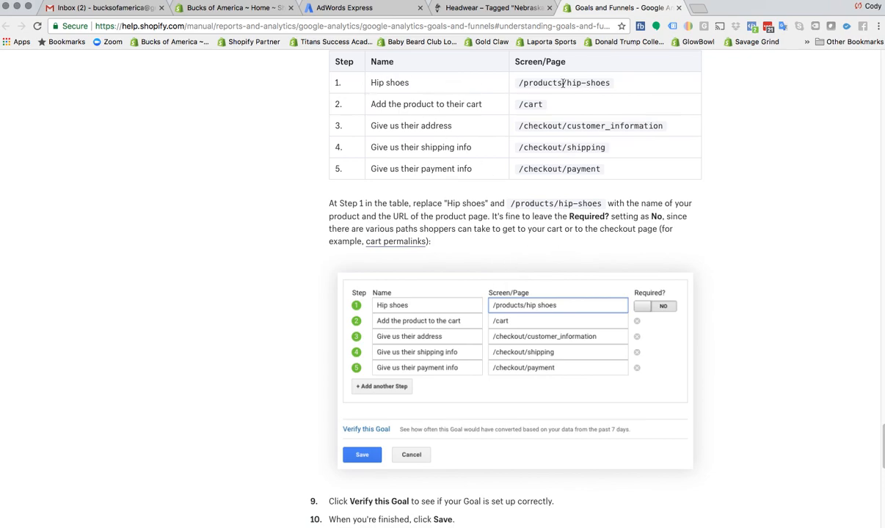
pyautogui.moveTo(544, 105); pyautogui.dragTo(518, 106)
pyautogui.press('super+c')
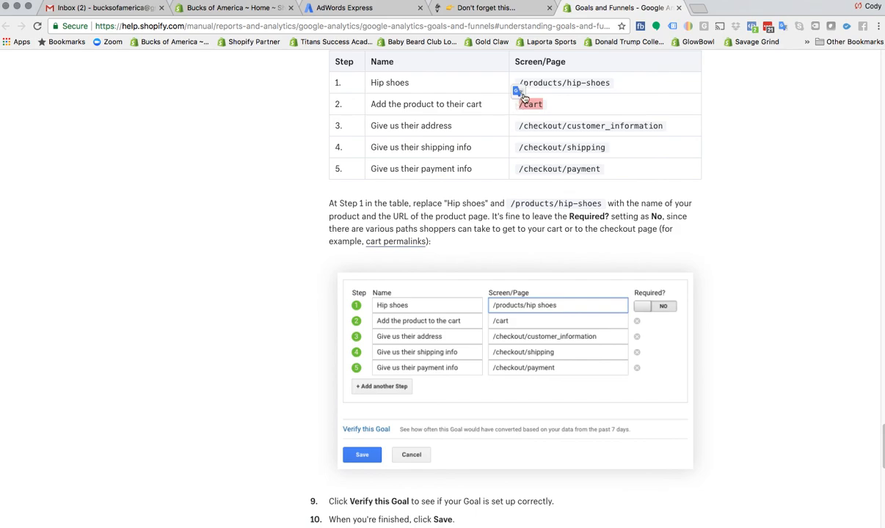
pyautogui.click(345, 8)
pyautogui.press('super+v')
pyautogui.click(99, 262)
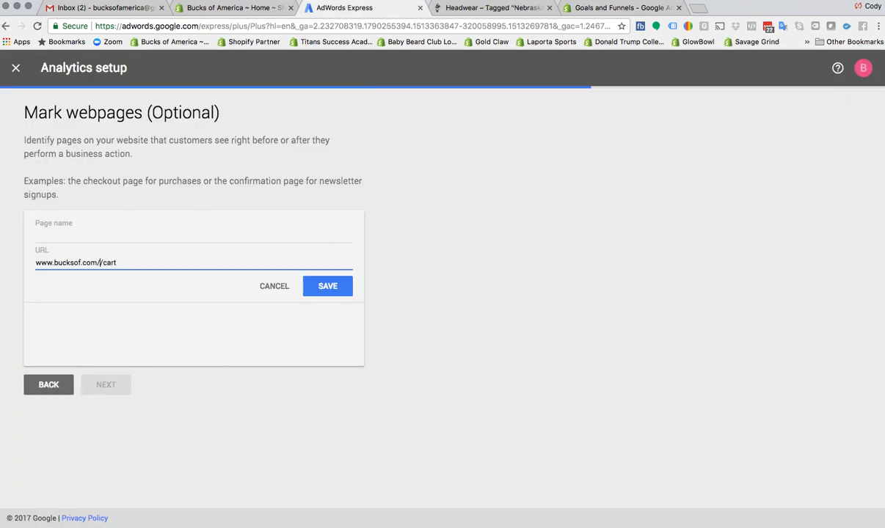
pyautogui.press('BackSpace')
# Name the marked webpage "Cart" and save it
pyautogui.click(329, 286)
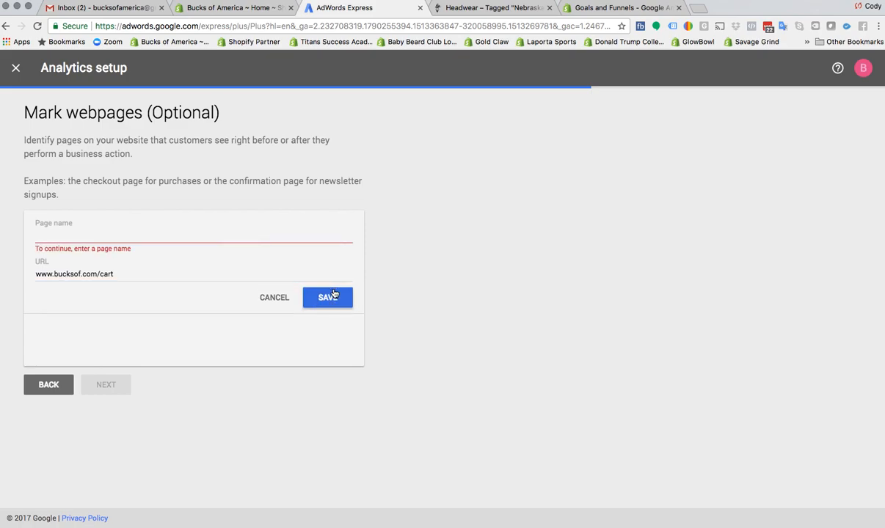
pyautogui.click(84, 237)
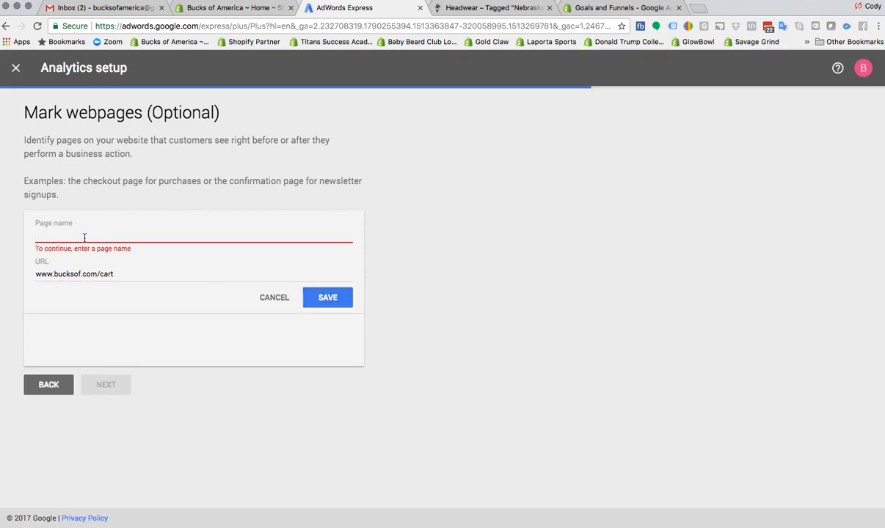
pyautogui.click(320, 299)
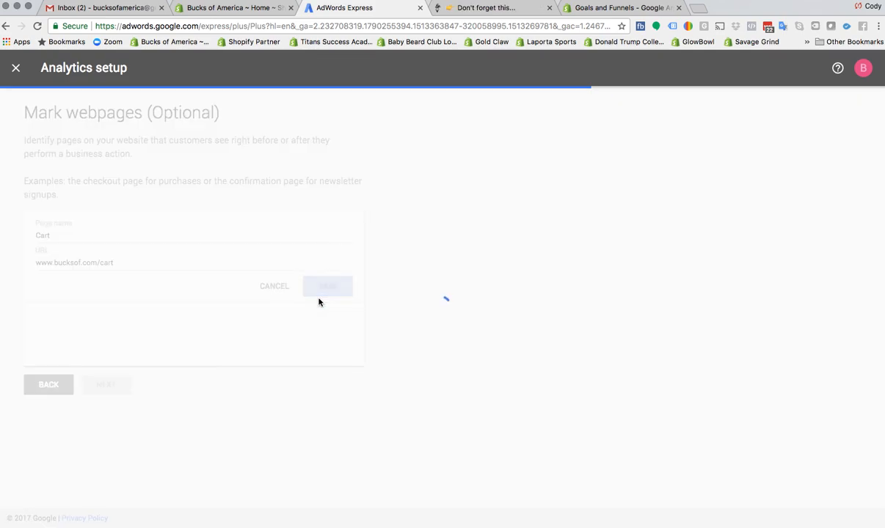
# Return to the Shopify article and copy "checkout/customer_information" from the table's address step
pyautogui.click(619, 9)
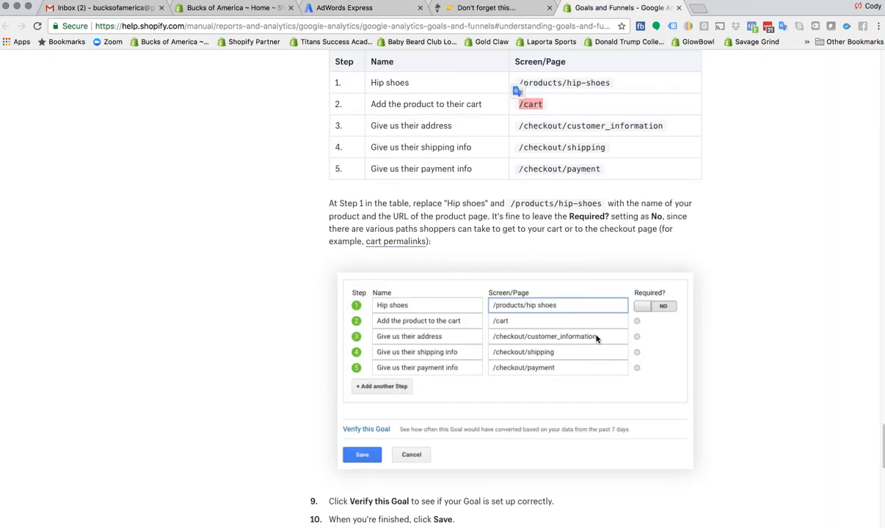
pyautogui.moveTo(679, 128); pyautogui.dragTo(524, 125)
pyautogui.hotkey('ctrl', 'c')
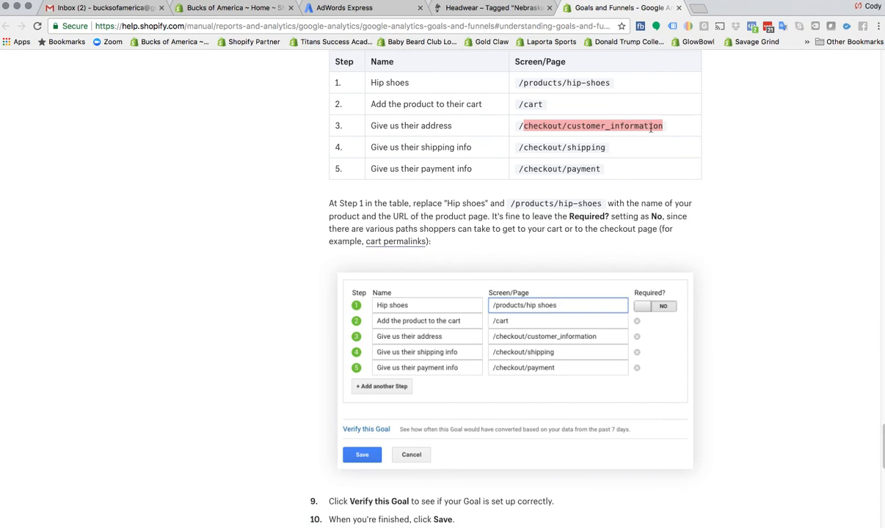
# Add a marked page named "Customer Information" in AdWords Express, replace its URL with the copied path and try to save it
pyautogui.click(356, 8)
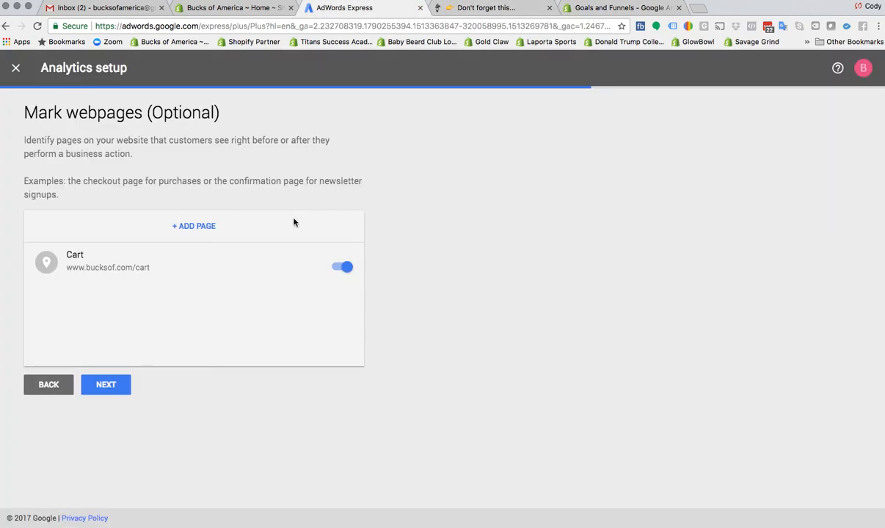
pyautogui.click(194, 225)
pyautogui.click(142, 229)
pyautogui.write('Customer Information')
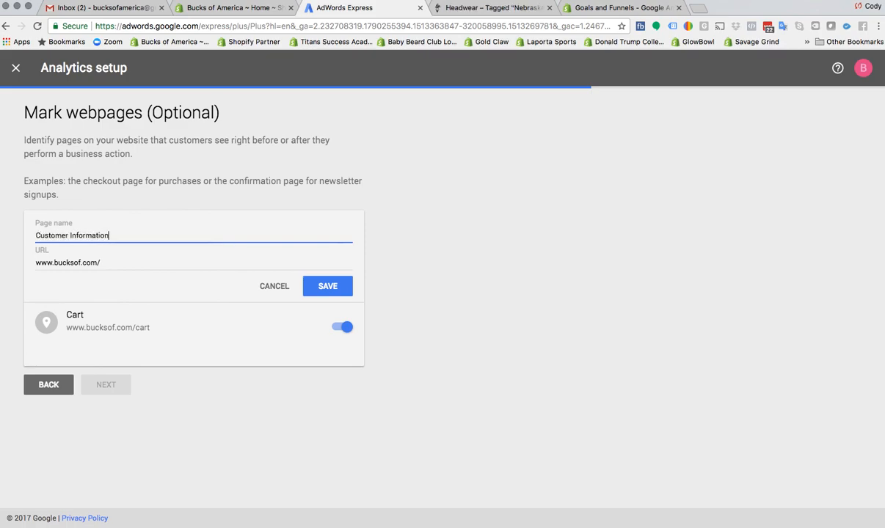
pyautogui.moveTo(138, 261); pyautogui.dragTo(23, 261)
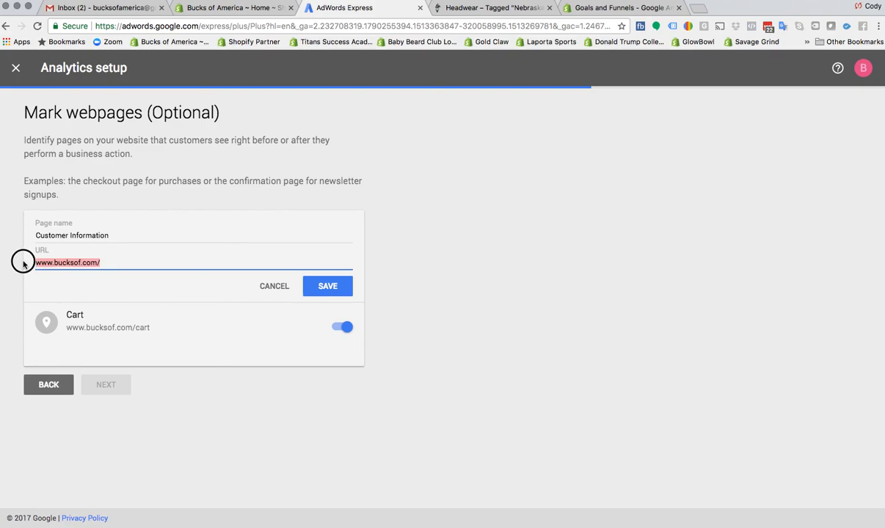
pyautogui.hotkey('ctrl', 'v')
pyautogui.click(327, 286)
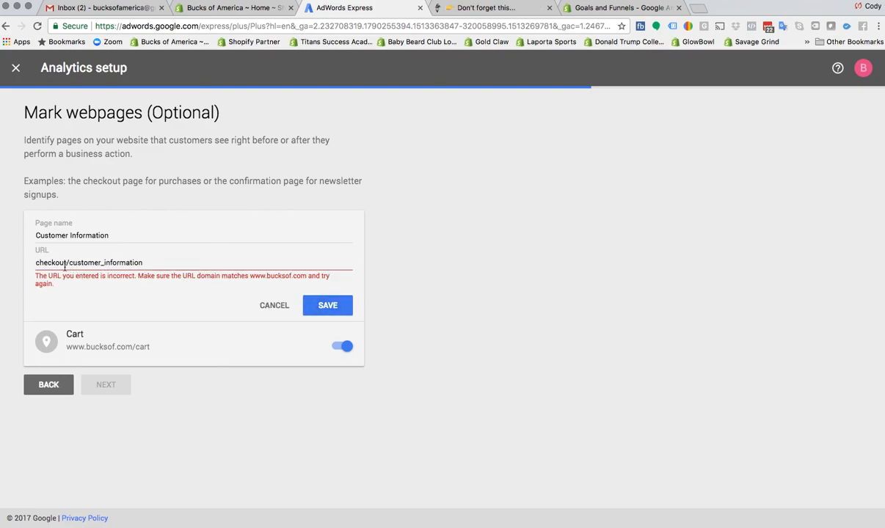
pyautogui.click(40, 262)
pyautogui.write('wwwbucksof.com')
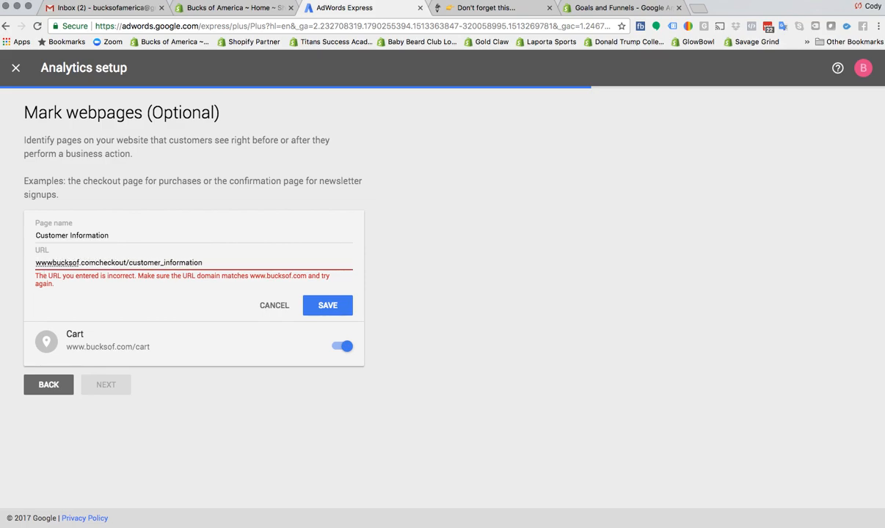
pyautogui.click(52, 263)
pyautogui.write('.')
pyautogui.click(86, 262)
pyautogui.write('/')
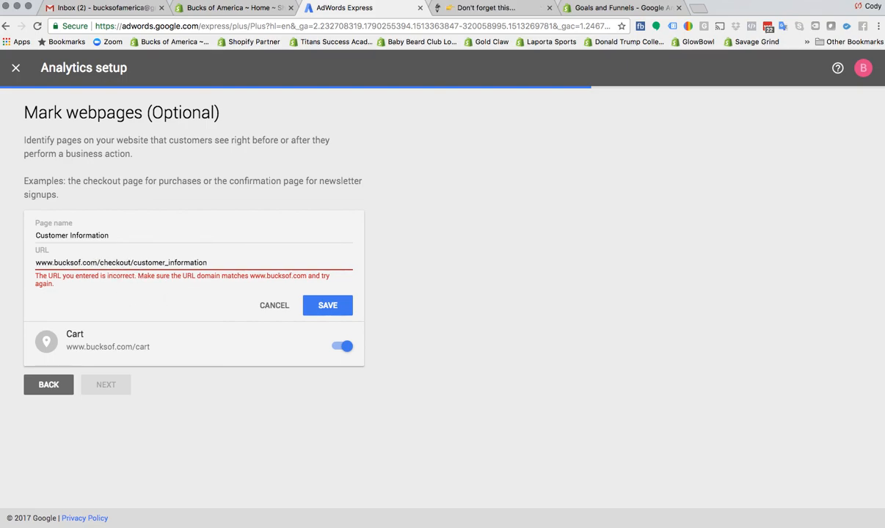
pyautogui.click(320, 304)
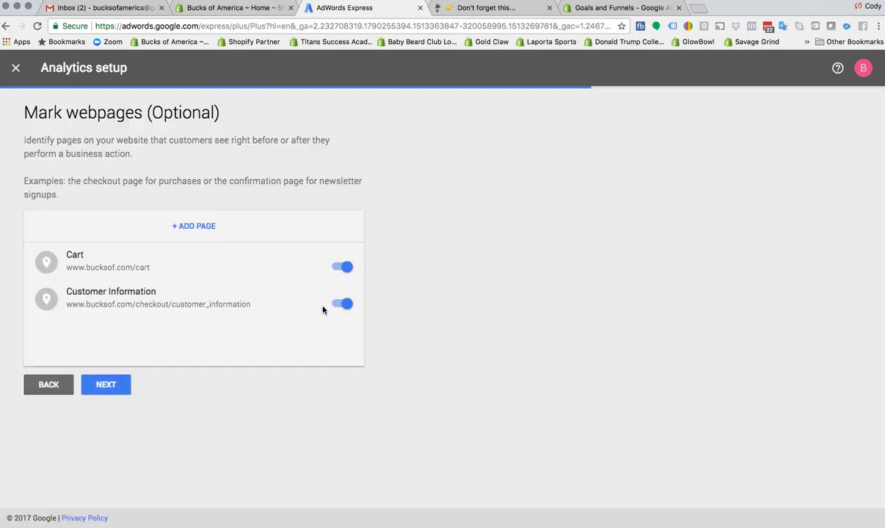
# Copy the /checkout/payment path from the funnel table in the Shopify article
pyautogui.click(655, 10)
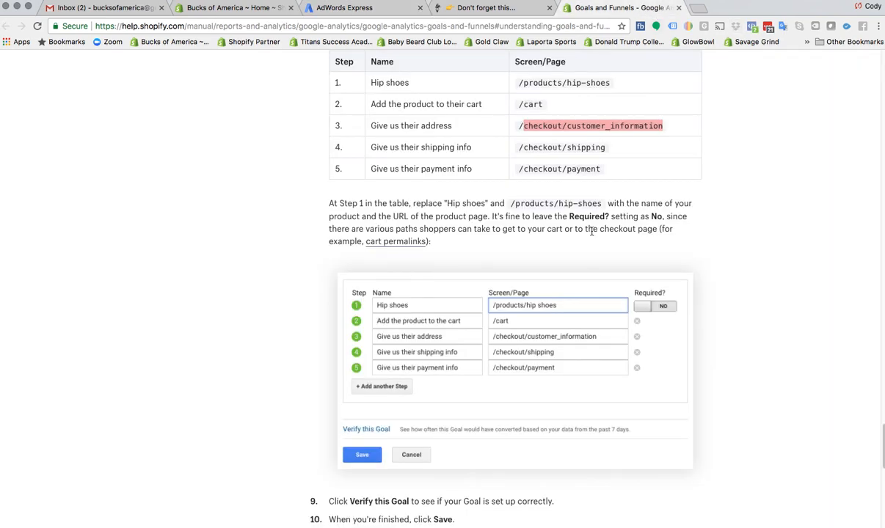
pyautogui.moveTo(606, 147); pyautogui.dragTo(544, 148)
pyautogui.moveTo(603, 169); pyautogui.dragTo(517, 171)
pyautogui.press('super+c')
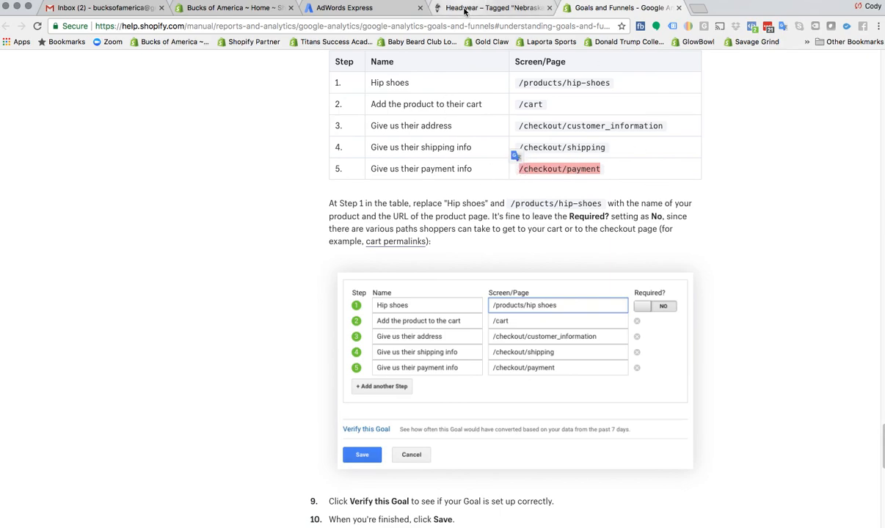
pyautogui.click(349, 8)
pyautogui.click(185, 225)
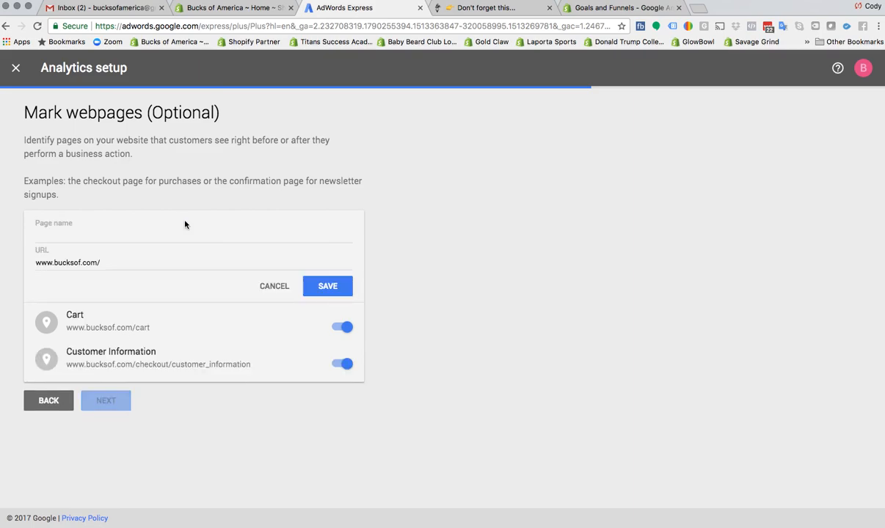
pyautogui.click(86, 235)
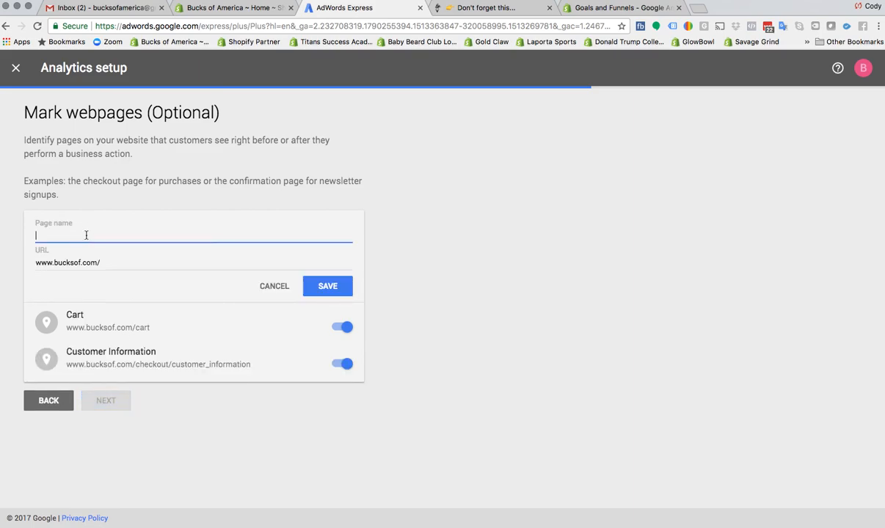
pyautogui.write('Payment')
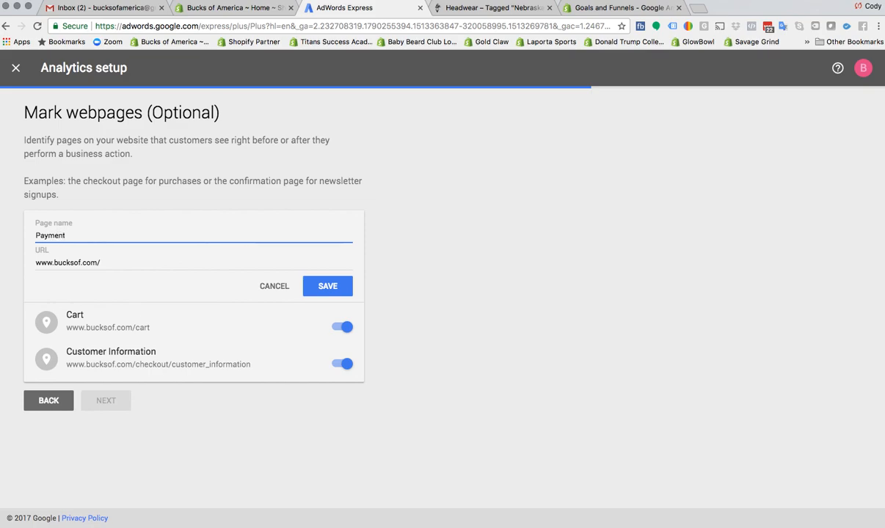
pyautogui.click(114, 262)
pyautogui.tripleClick(114, 262)
pyautogui.click(115, 263)
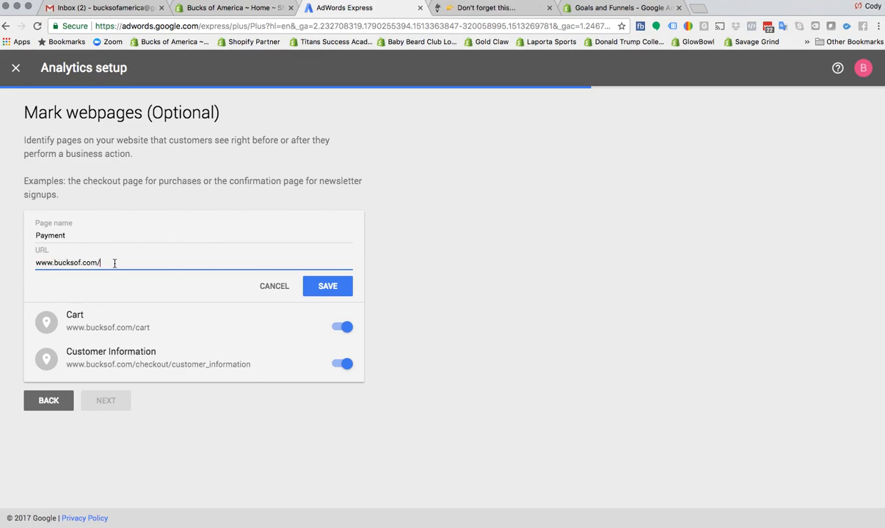
pyautogui.press('super+v')
pyautogui.click(327, 286)
# Finish the Analytics setup, go to the ad dashboard and review its Google Analytics and search phrases cards
pyautogui.click(97, 386)
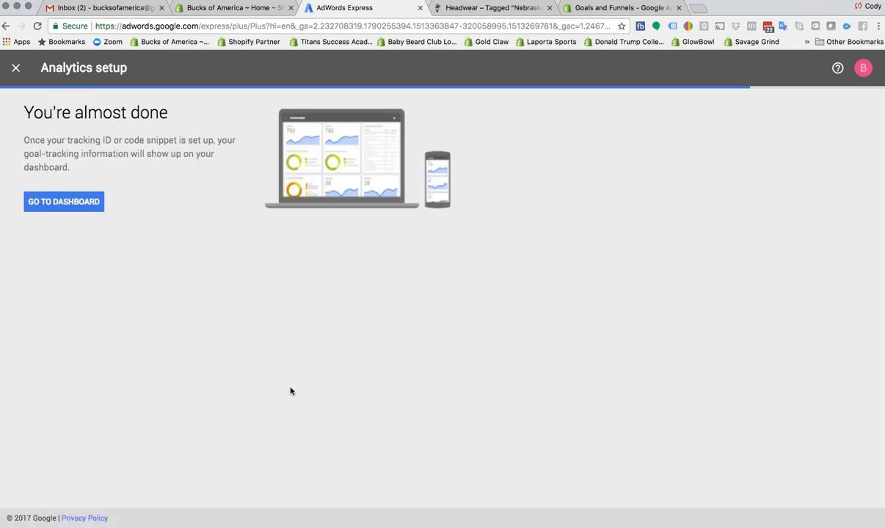
pyautogui.click(59, 201)
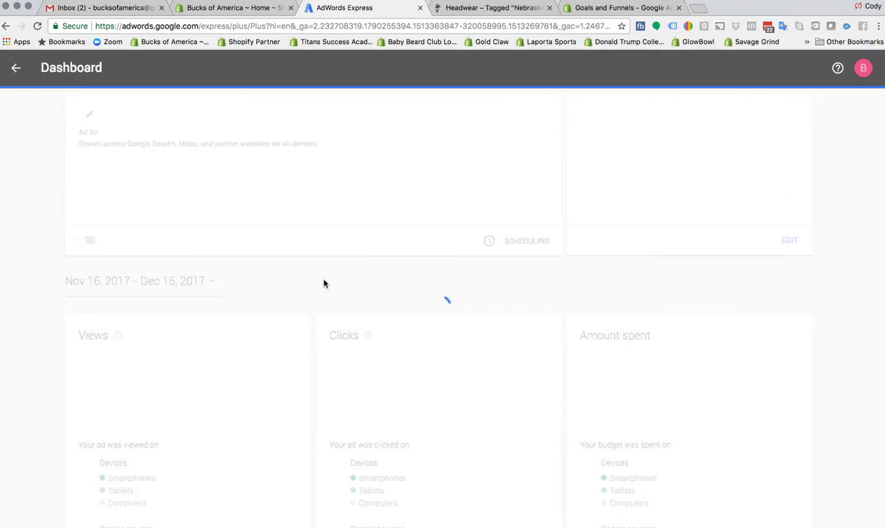
pyautogui.scroll(-10, 469, 360)
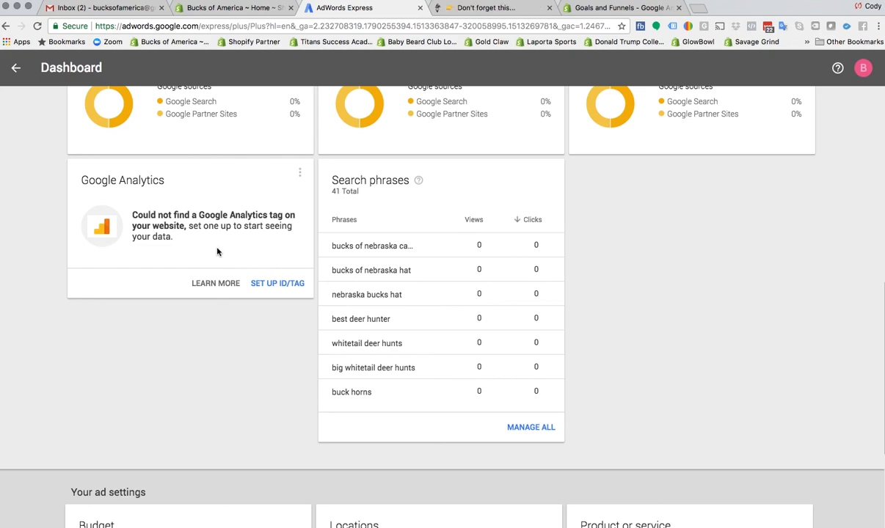
pyautogui.scroll(5, 217, 251)
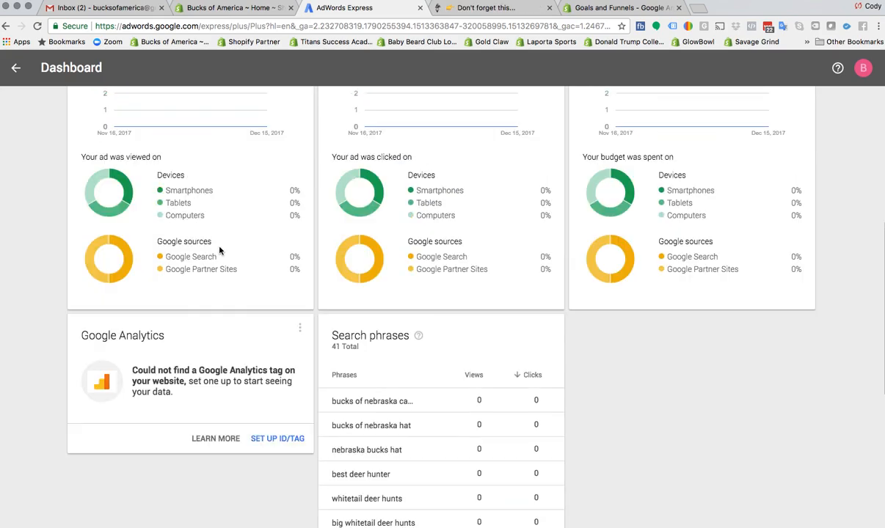